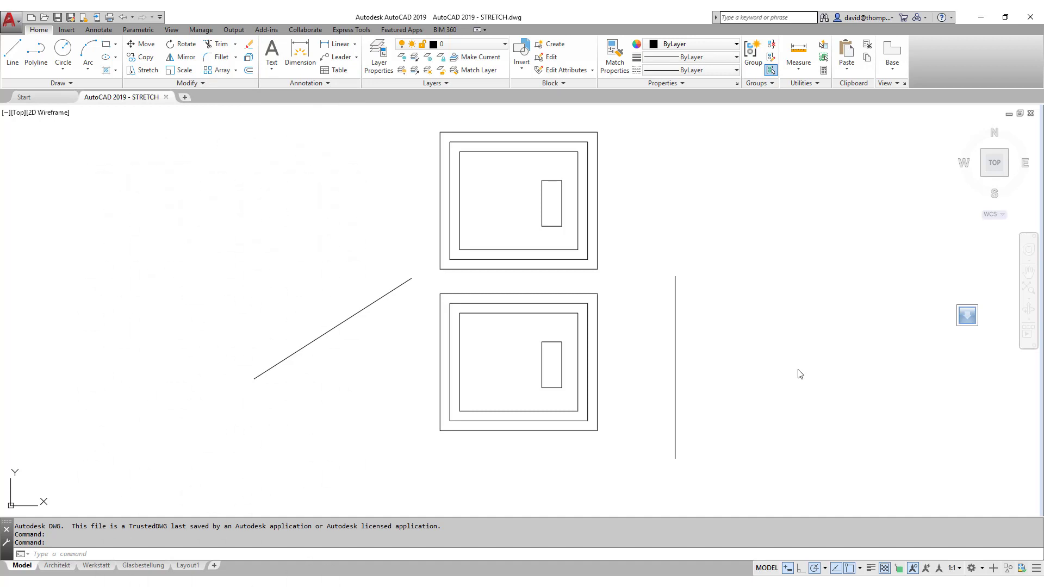
Stretch the diagonal line's upper endpoint down and inward by its grip, making the line shorter and flatter
click(333, 327)
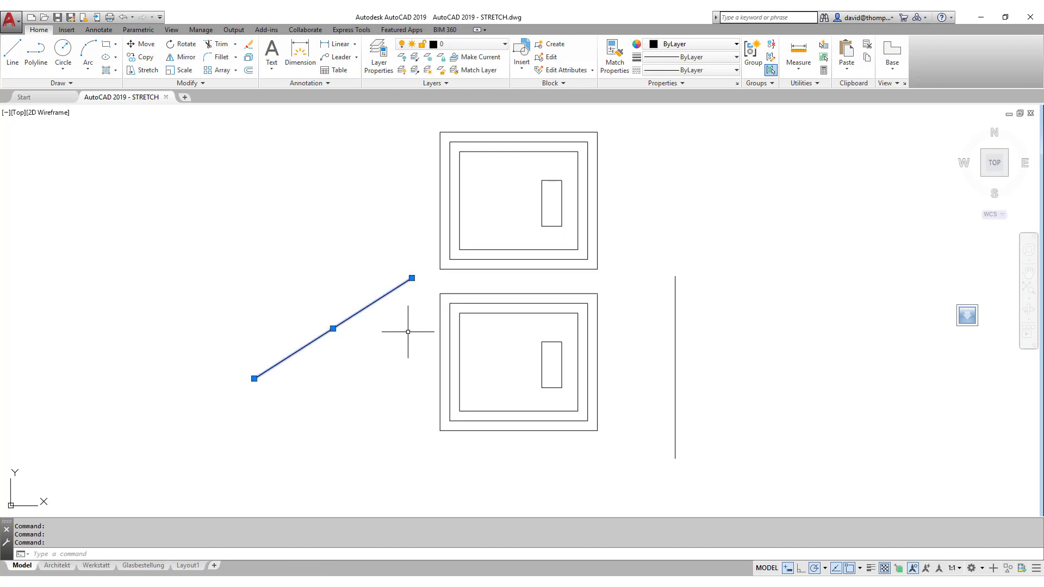
click(412, 278)
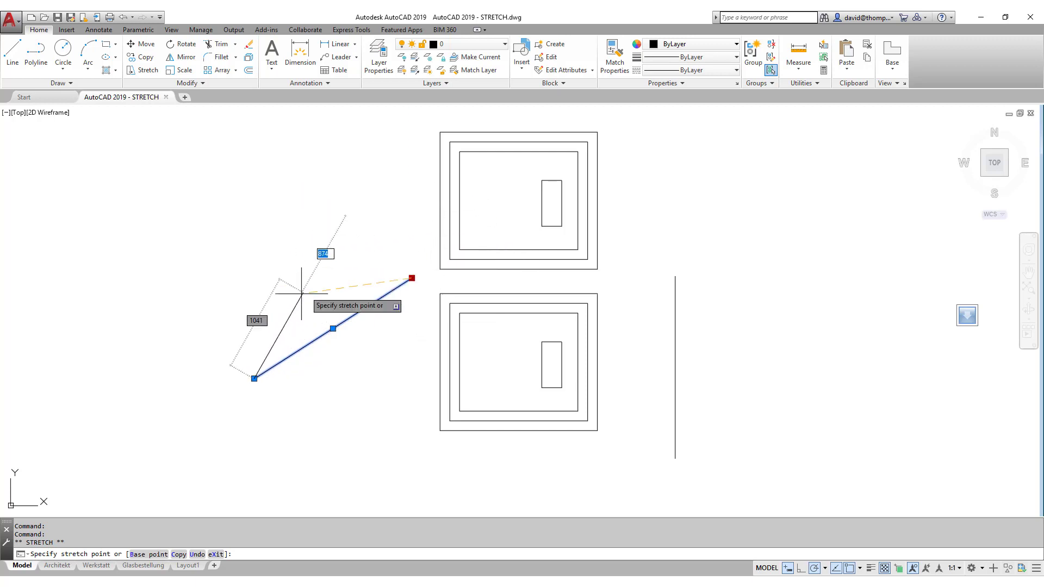
key(Down)
click(360, 339)
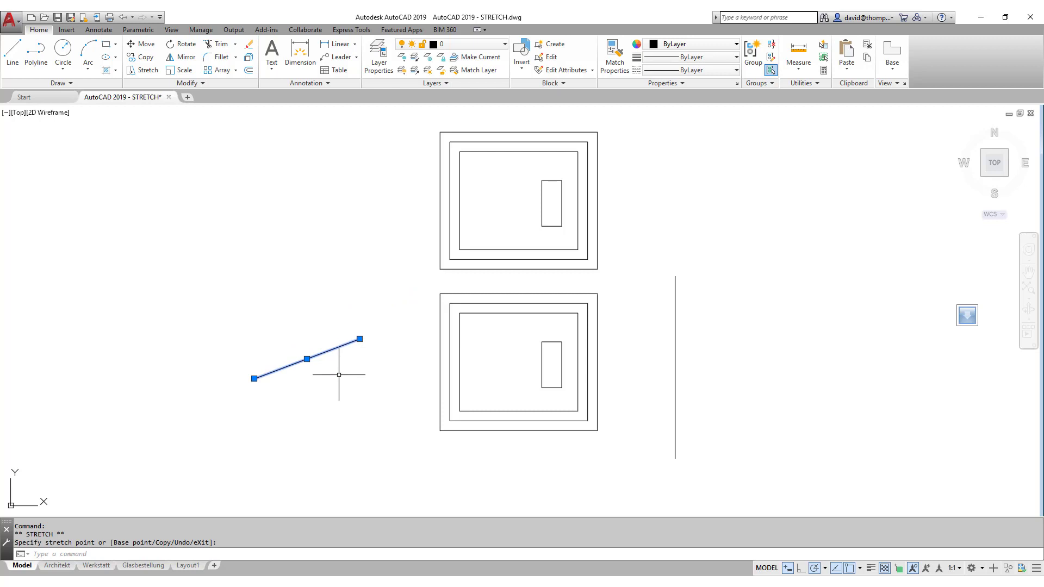
Try grip-stretching the two left corners of the lower figure's outermost rectangle outward, and undo the grip edits
click(439, 348)
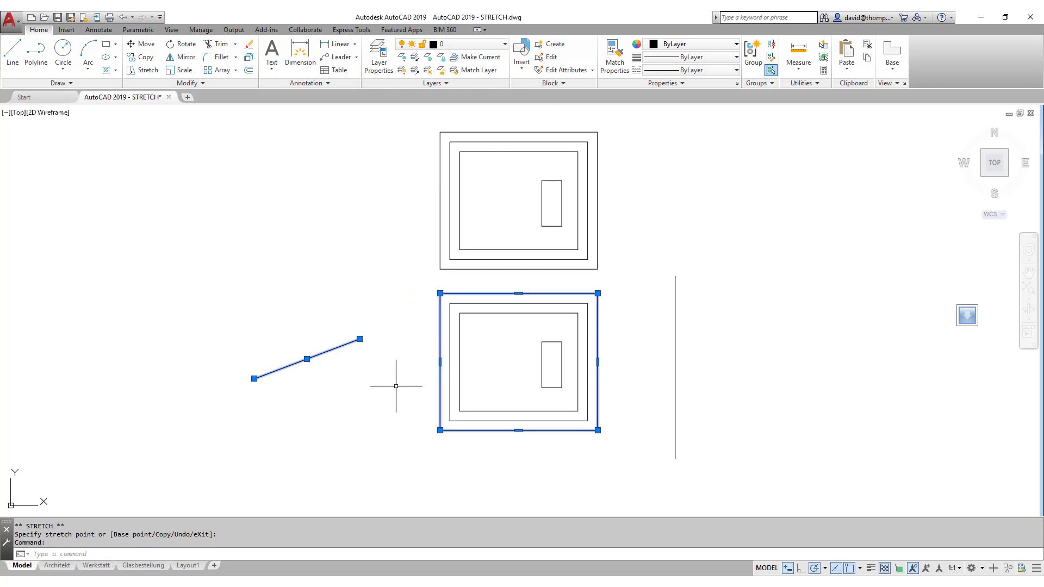
click(440, 361)
click(398, 441)
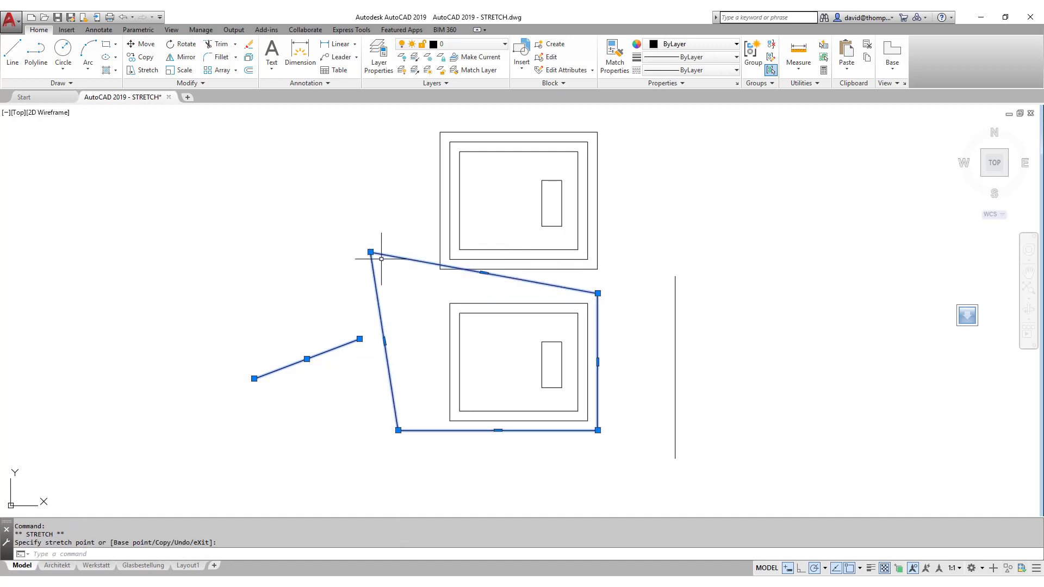
click(410, 283)
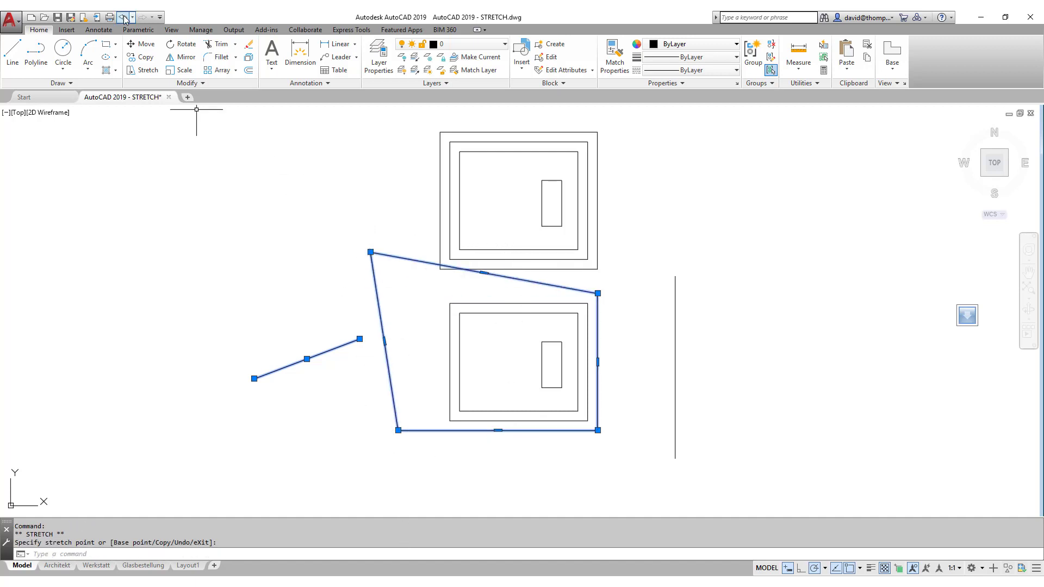
click(122, 17)
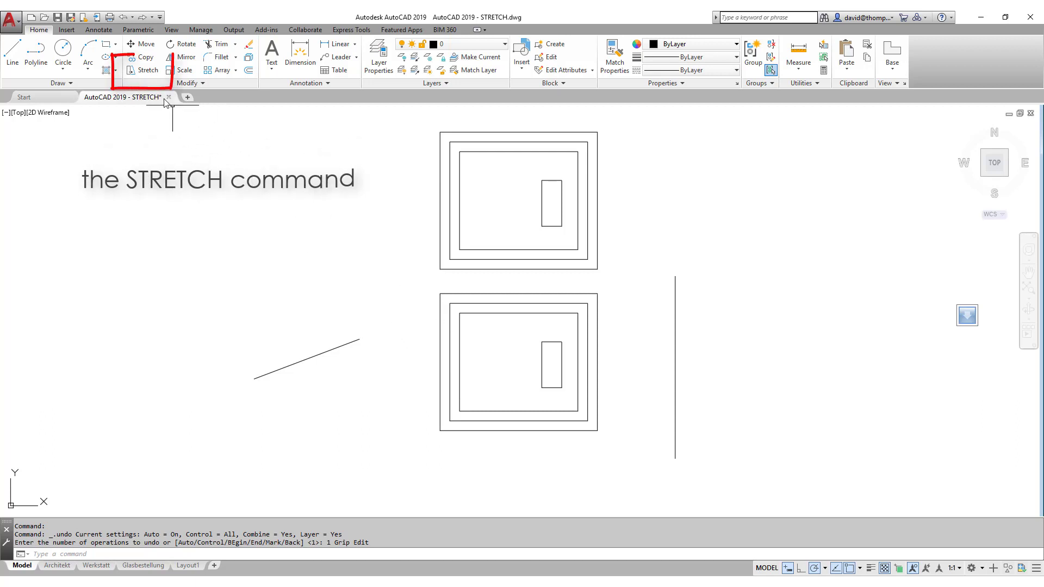
Try to stretch the lower figure's three nested rectangles using a small crossing selection over only their upper edges
click(147, 71)
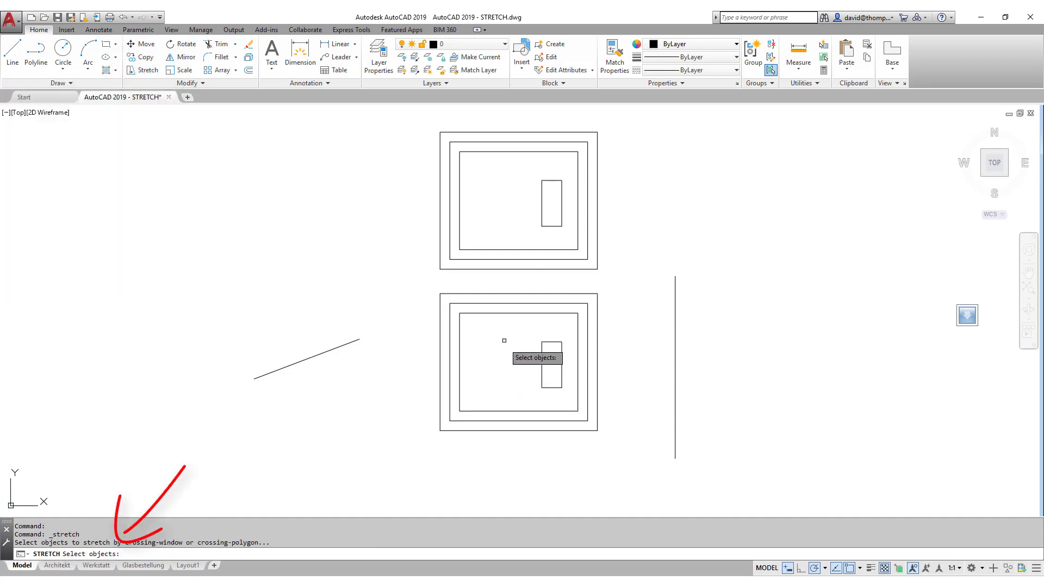
click(515, 286)
click(503, 334)
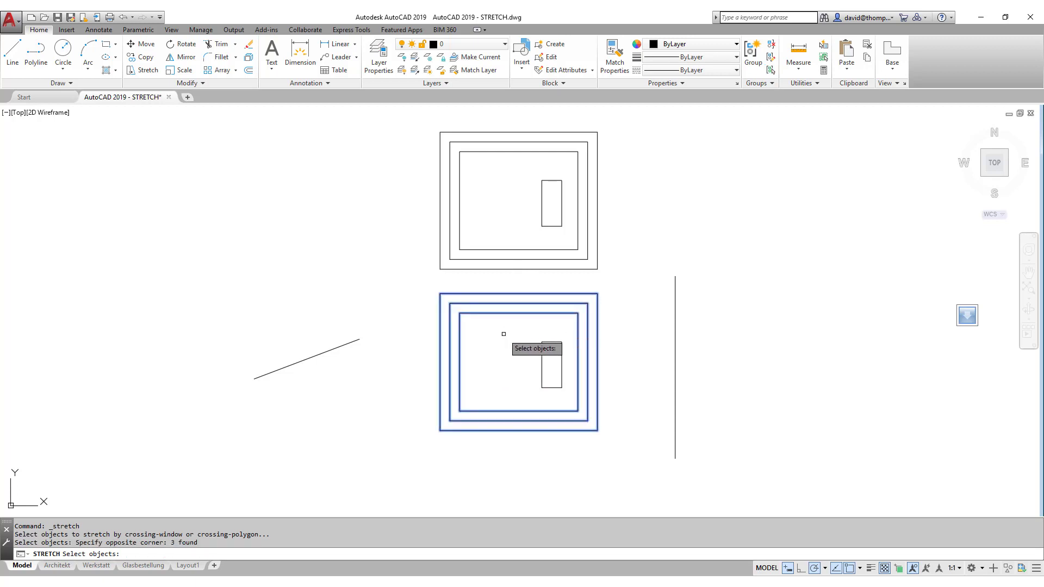
key(Return)
click(504, 334)
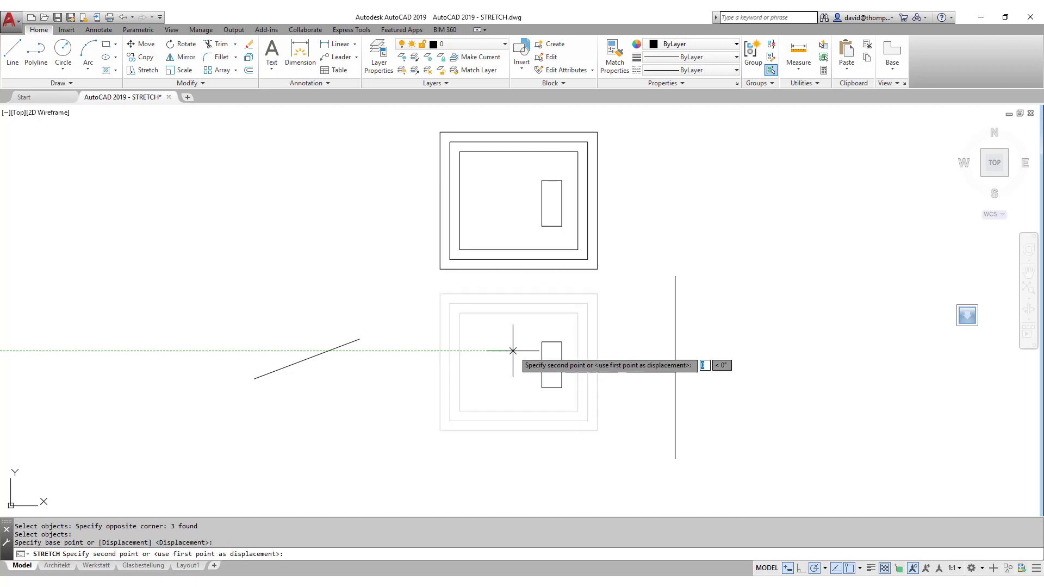
click(511, 356)
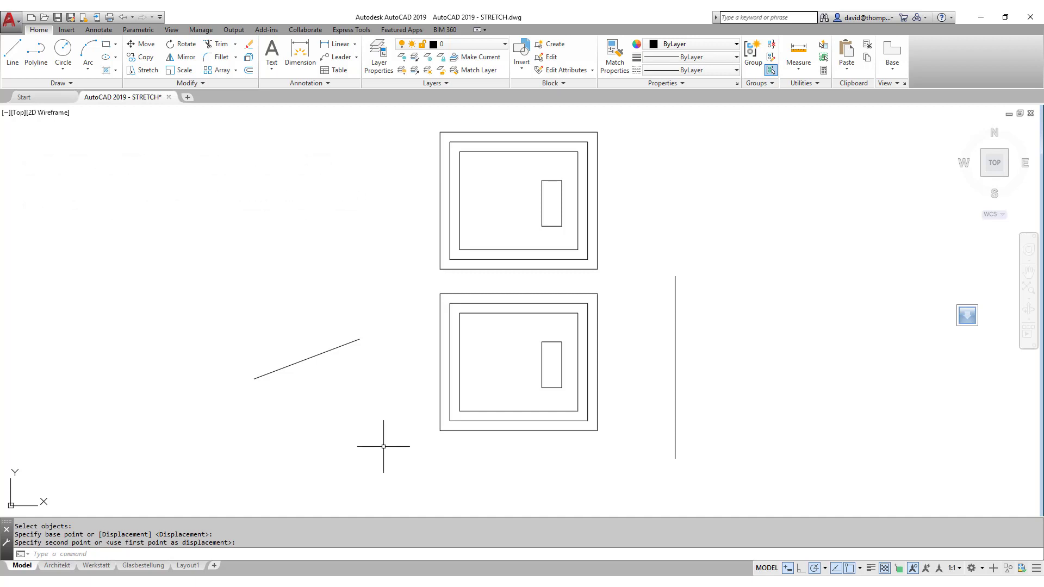
Try lasso selections and a left-to-right window selection that only partly encloses the lower nested rectangles
mouse_move(631, 274)
mouse_down()
mouse_move(609, 293)
mouse_move(614, 315)
mouse_move(647, 311)
mouse_move(651, 286)
mouse_move(620, 264)
mouse_up()
mouse_move(367, 428)
mouse_down()
mouse_move(398, 408)
mouse_move(401, 454)
mouse_move(333, 447)
mouse_move(344, 395)
mouse_move(383, 394)
mouse_move(386, 413)
mouse_move(305, 461)
mouse_move(364, 409)
mouse_move(394, 420)
mouse_move(357, 435)
mouse_up()
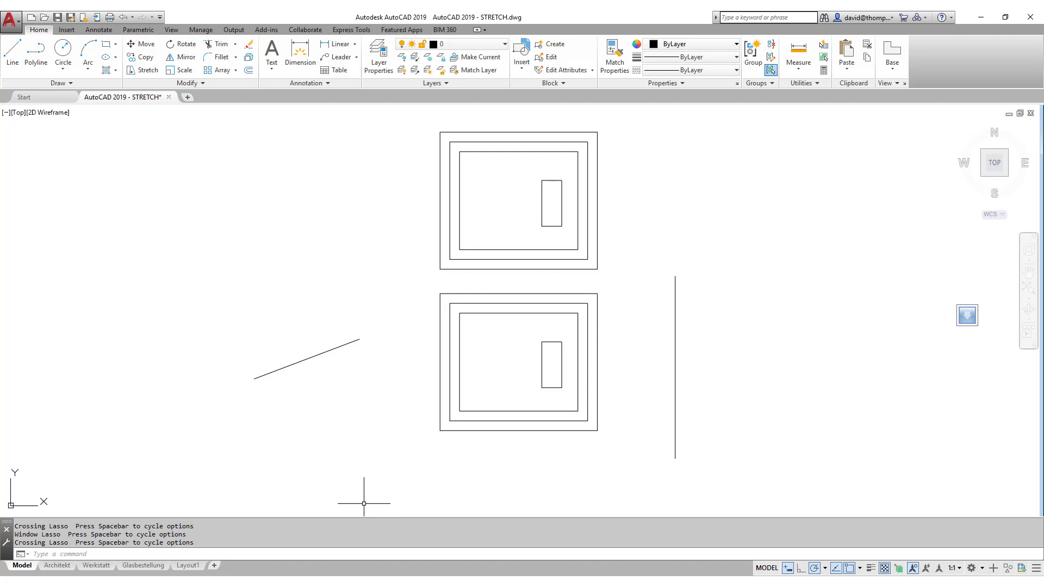
click(381, 453)
click(492, 282)
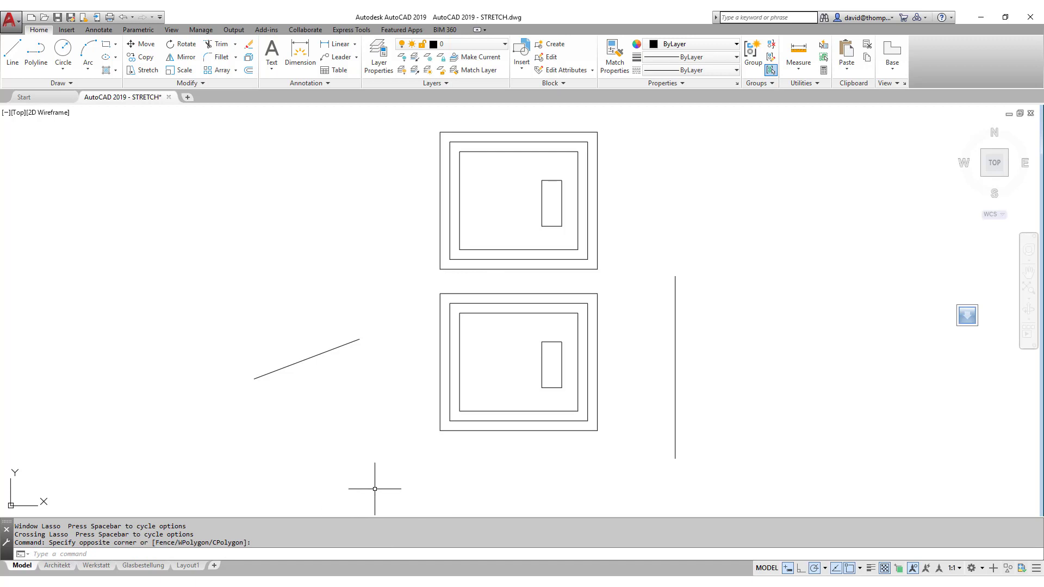
Select all four rectangles of the lower figure with a crossing window over its right part, and clear the selection
click(622, 285)
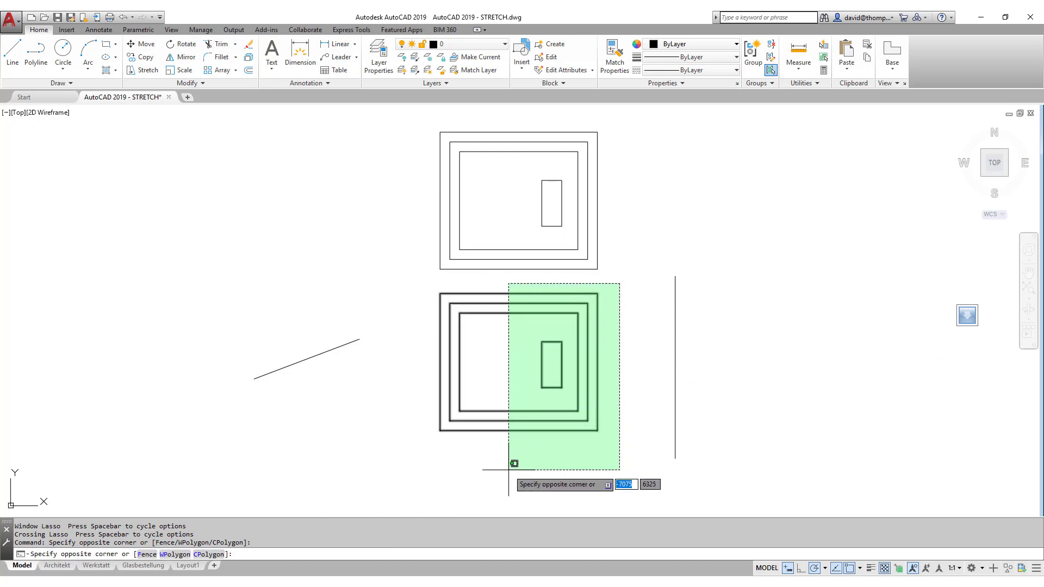
click(483, 479)
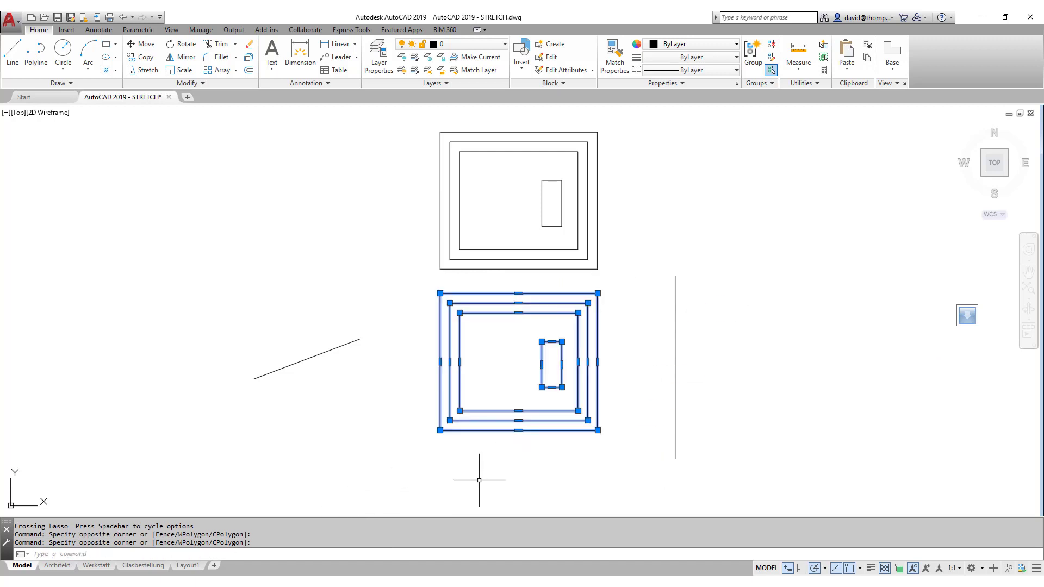
key(Escape)
Try window selections on the lower figure around its left half and up to its small inner rectangle, and clear the selection
click(384, 461)
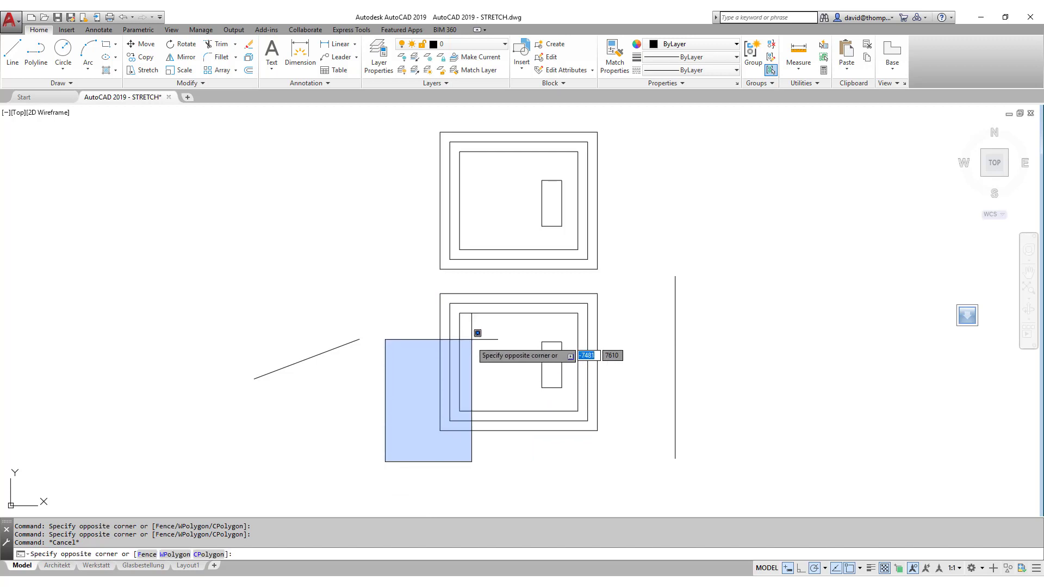
click(505, 283)
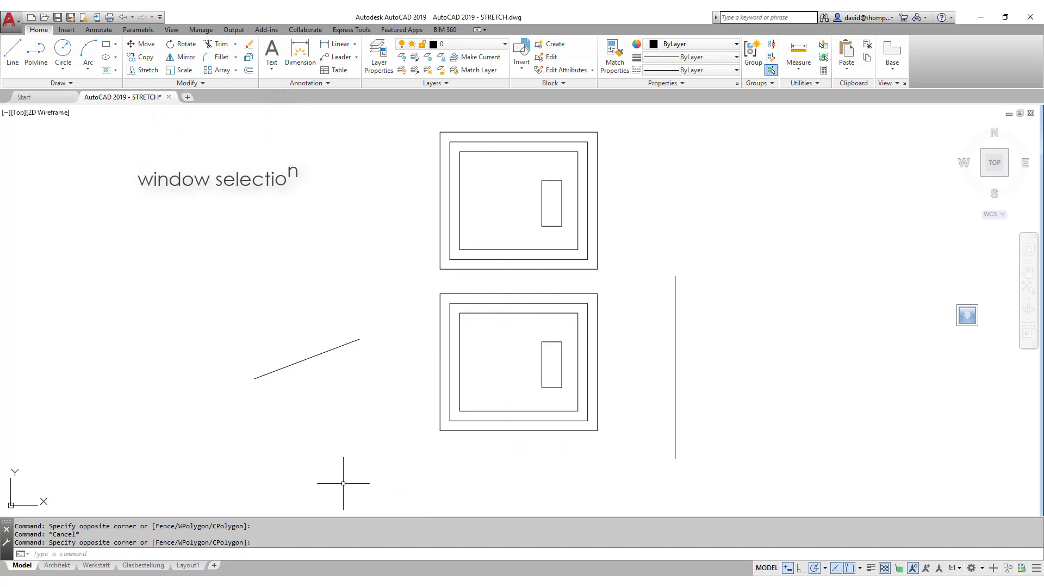
click(366, 473)
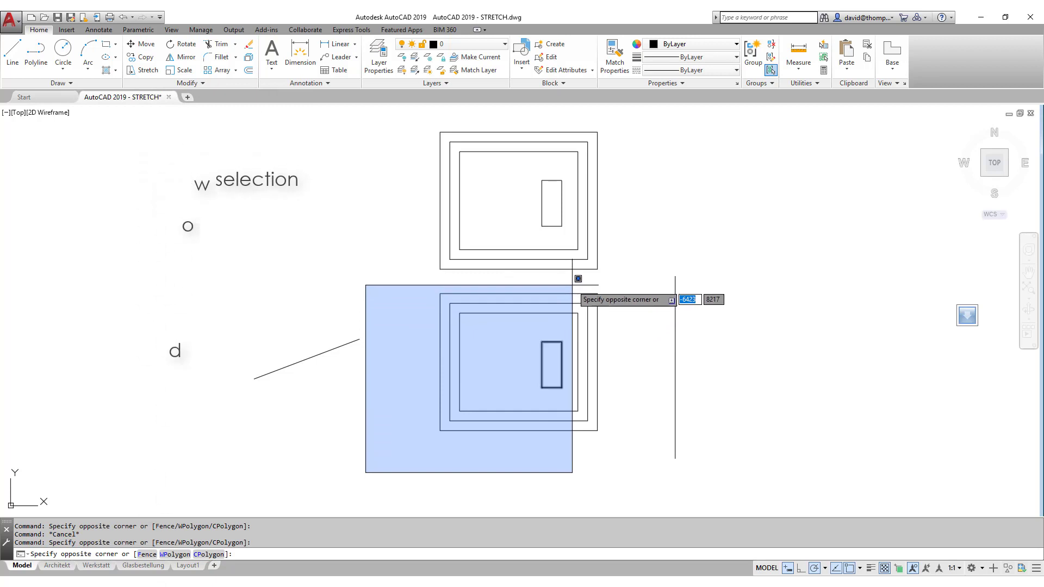
click(573, 285)
key(Escape)
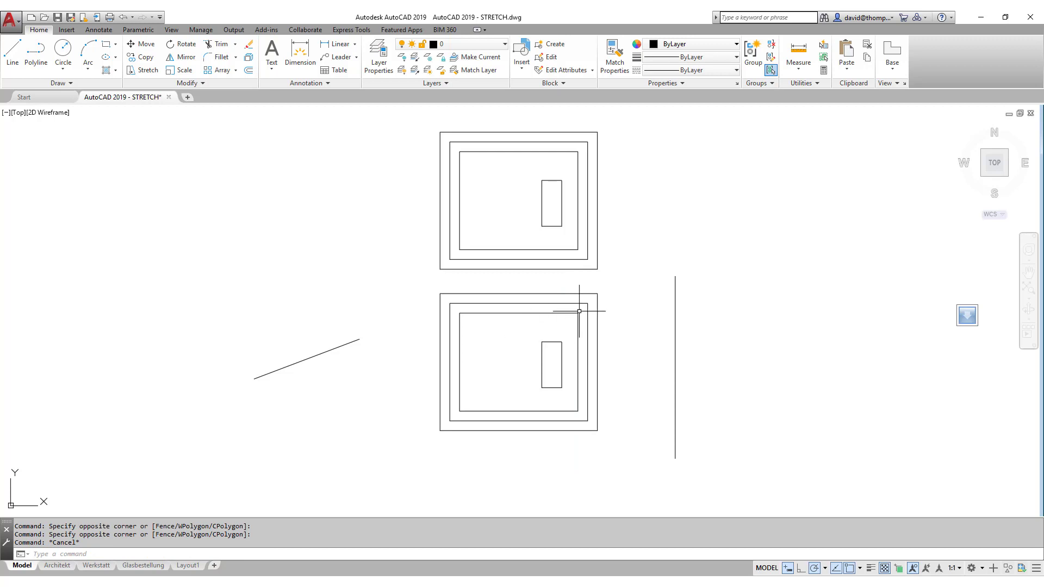
Use a crossing selection through the right portion of the lower figure to pick its rectangles, and deselect them
click(629, 280)
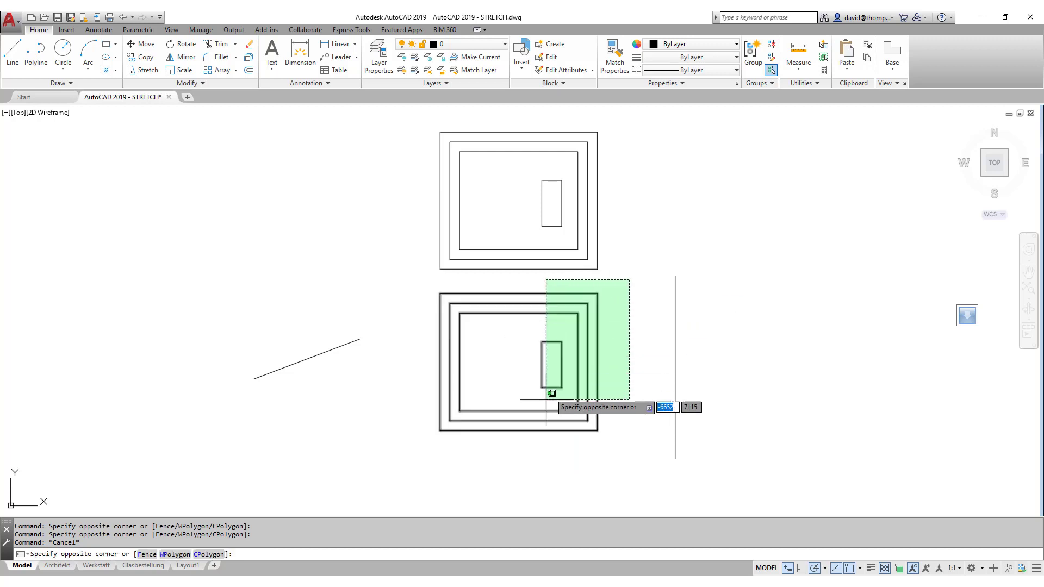
click(520, 441)
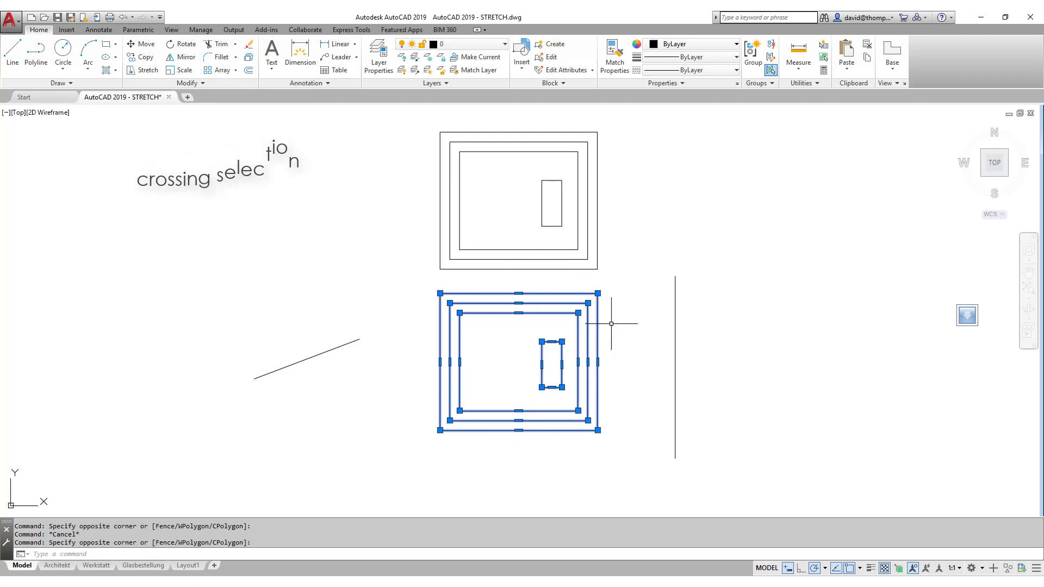
key(Escape)
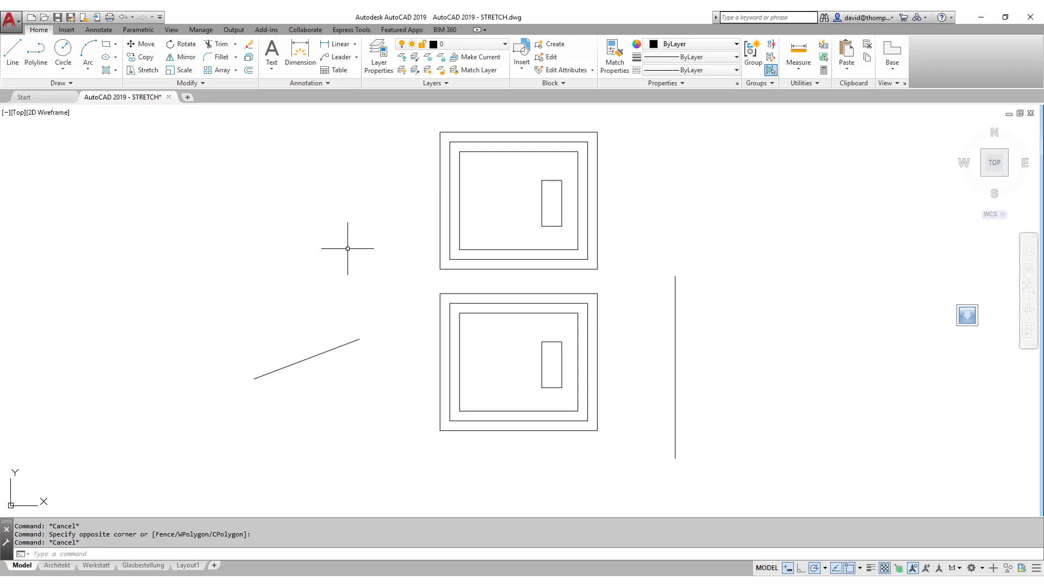
Select the lower figure by fully enclosing all its rectangles in a window selection, and clear the selection
click(421, 449)
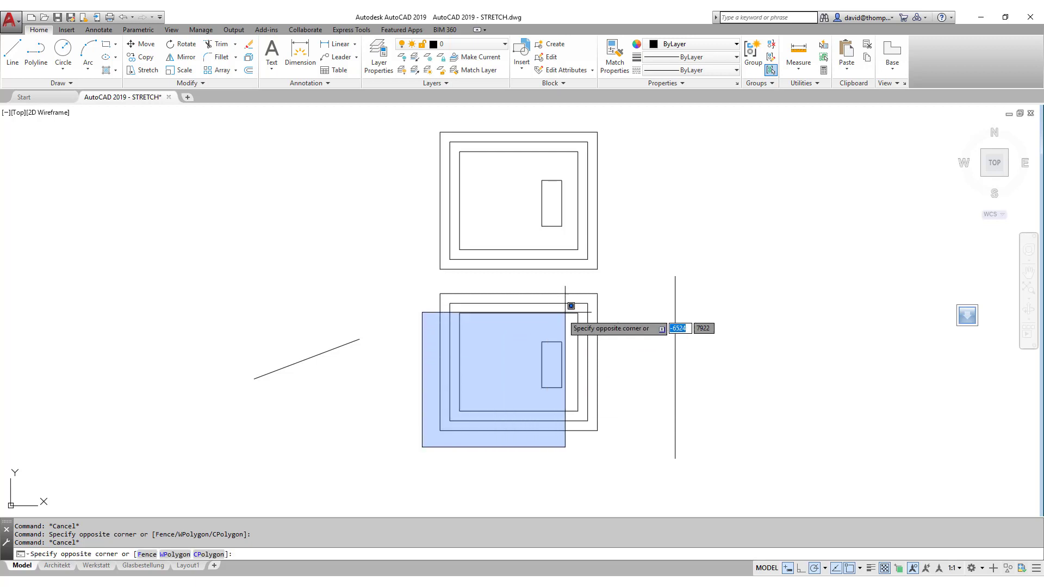
click(643, 264)
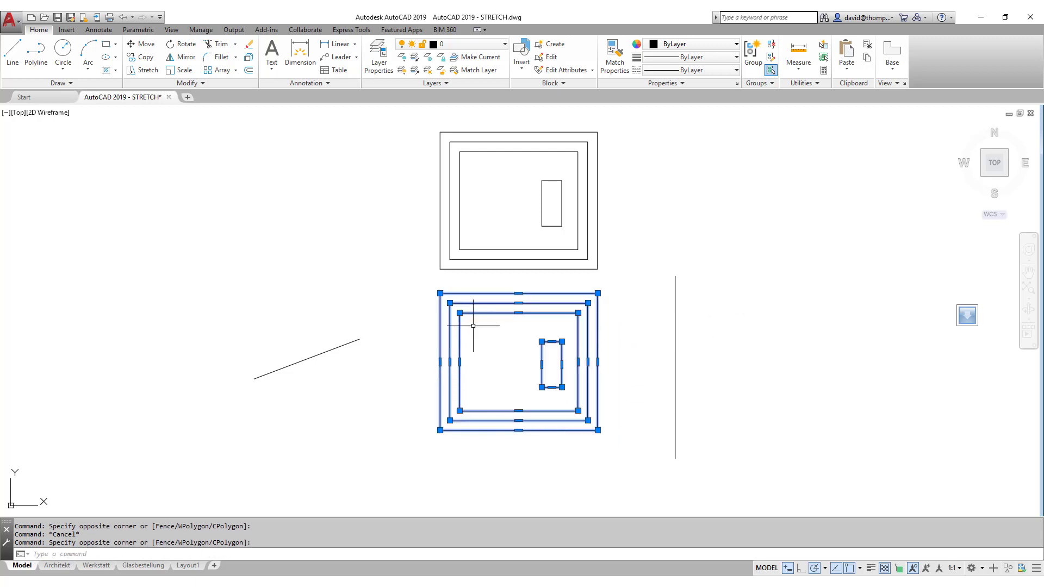
key(Escape)
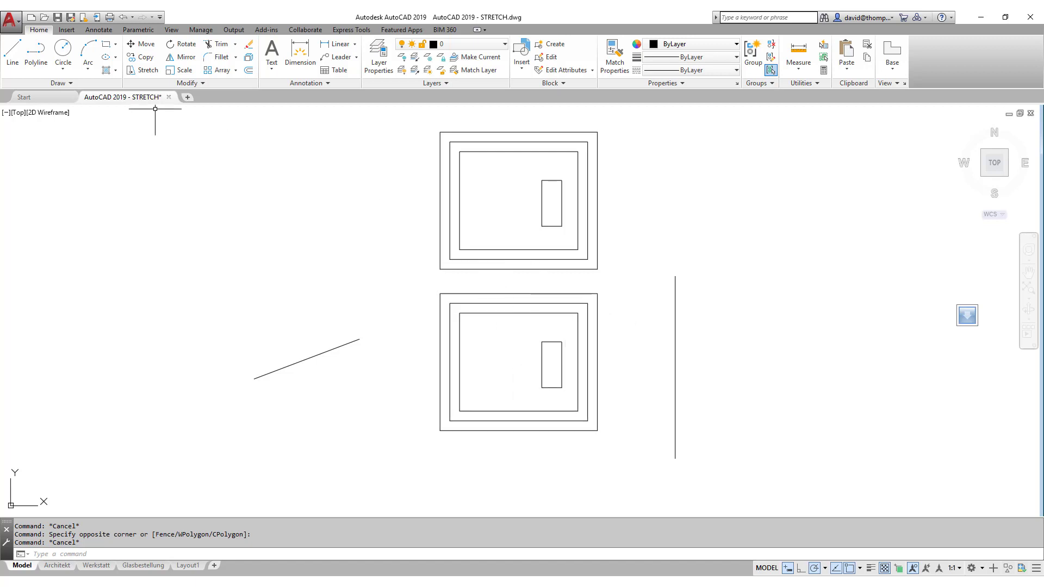
click(143, 70)
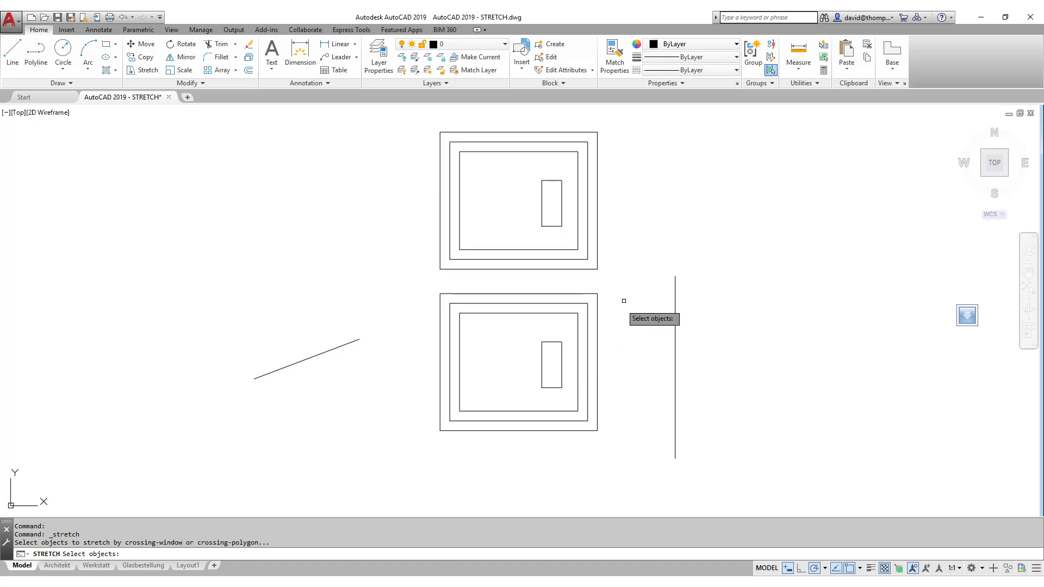
click(630, 279)
click(516, 445)
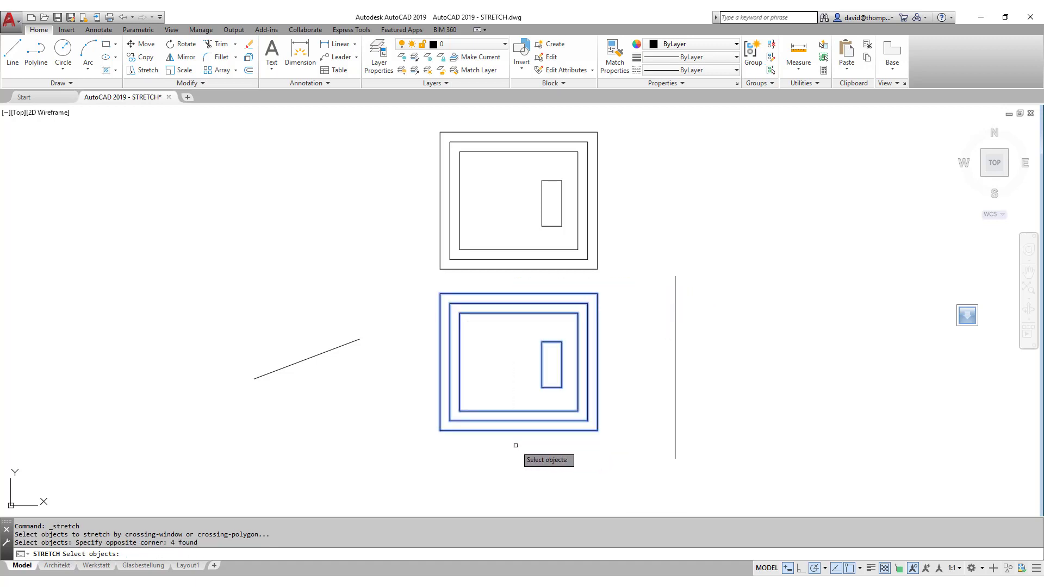
key(Escape)
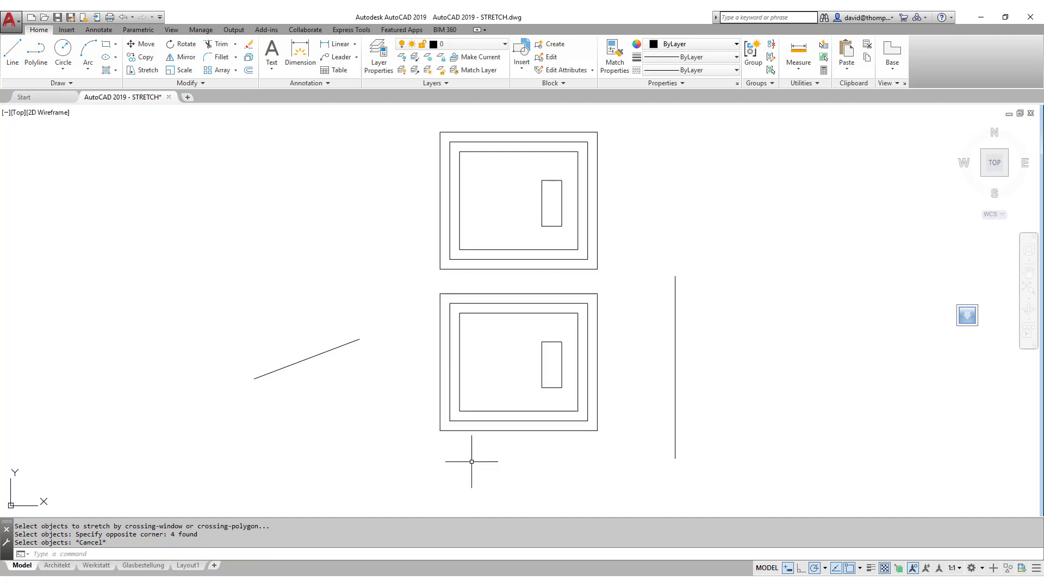
Stretch the right side of the lower nested rectangles horizontally outward with the small inner rectangle, stopping short of the vertical line
click(147, 70)
click(616, 280)
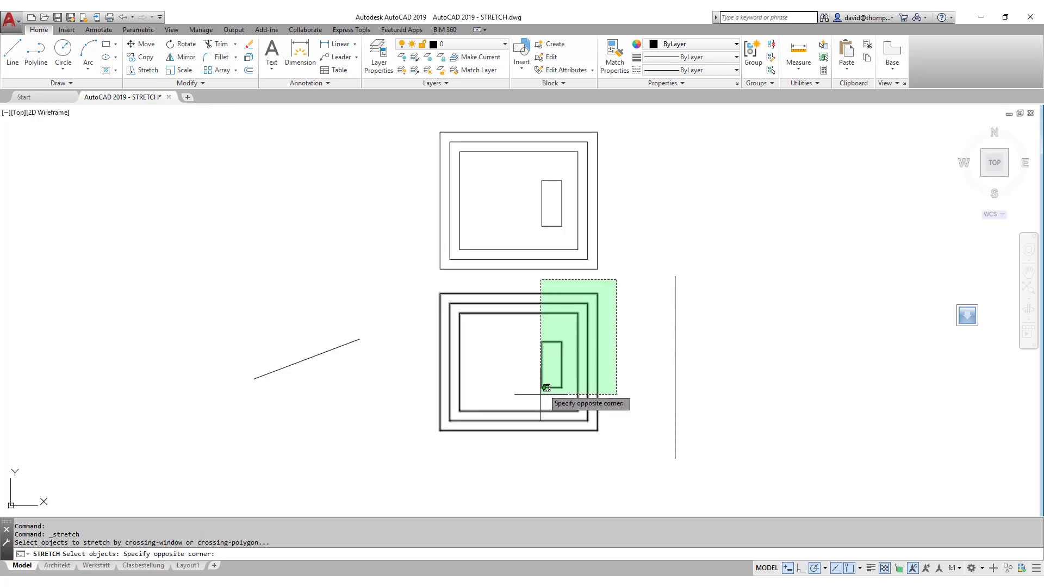
click(529, 435)
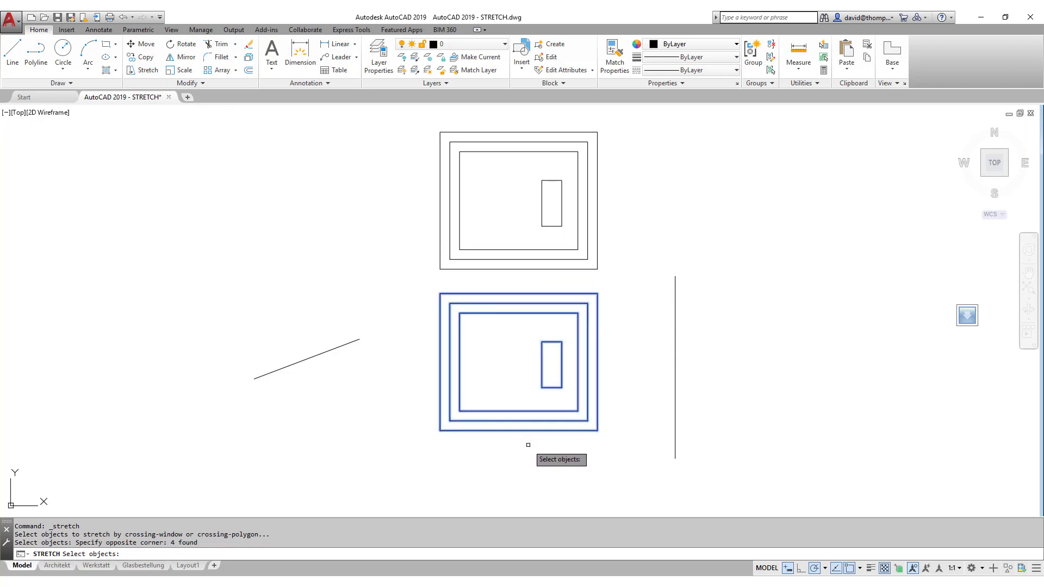
key(Return)
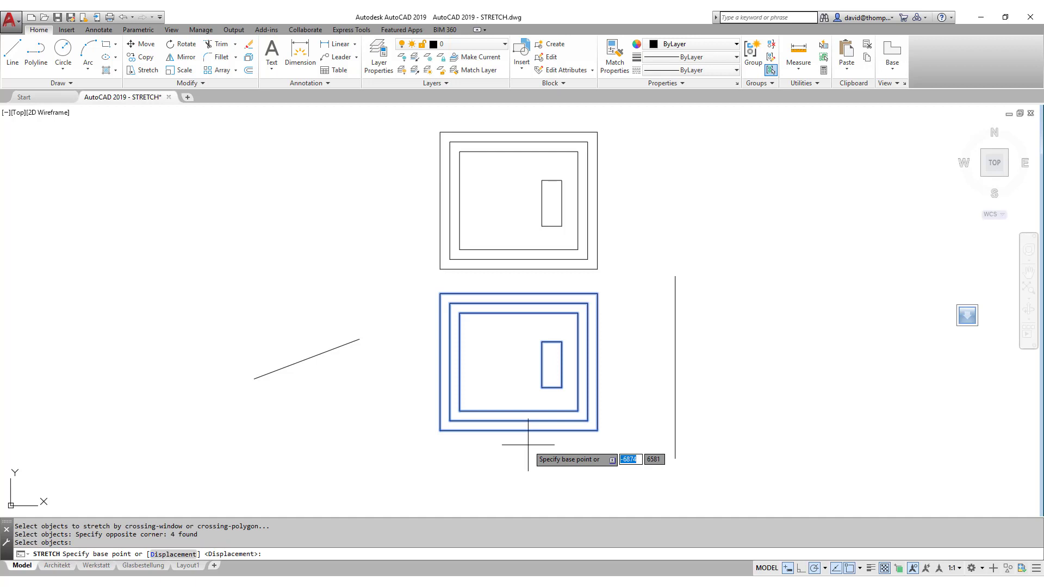
click(514, 450)
click(571, 453)
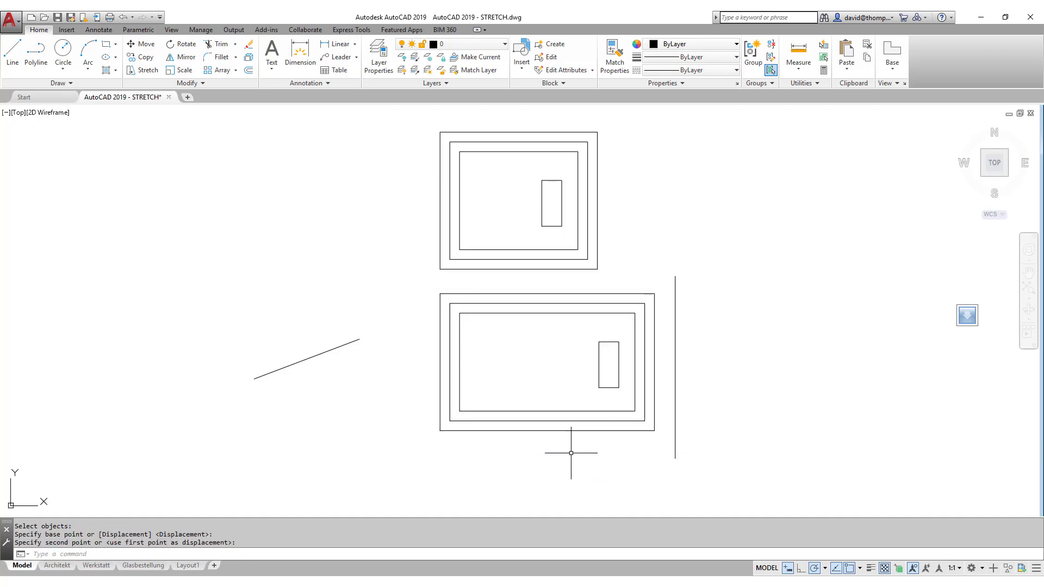
Try stretching the lower figure's left side and the upper figure's right side together horizontally, using two crossing selections, and cancel
click(146, 71)
click(504, 282)
click(418, 437)
click(630, 120)
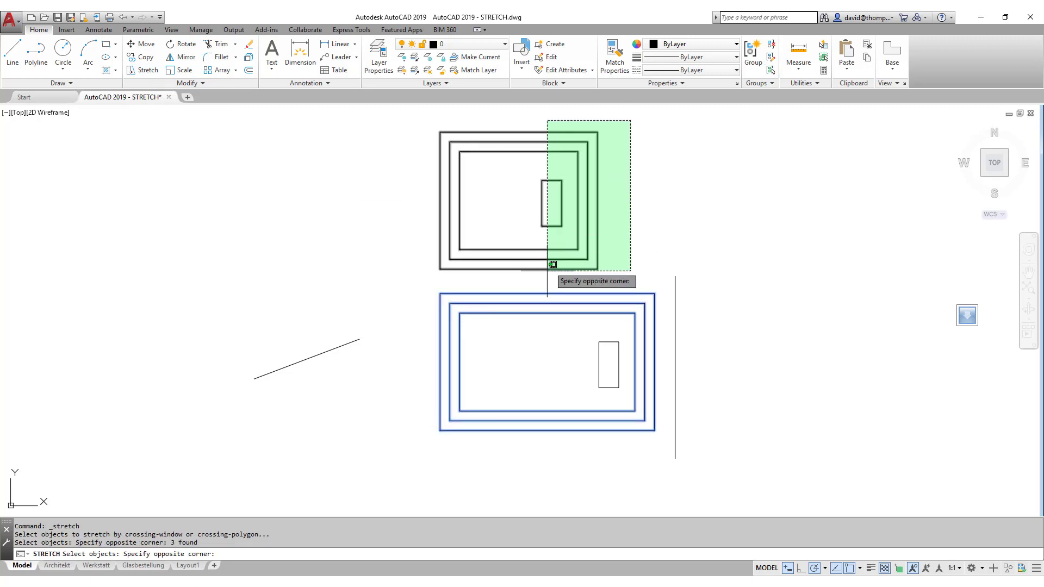
click(535, 275)
key(Return)
click(629, 209)
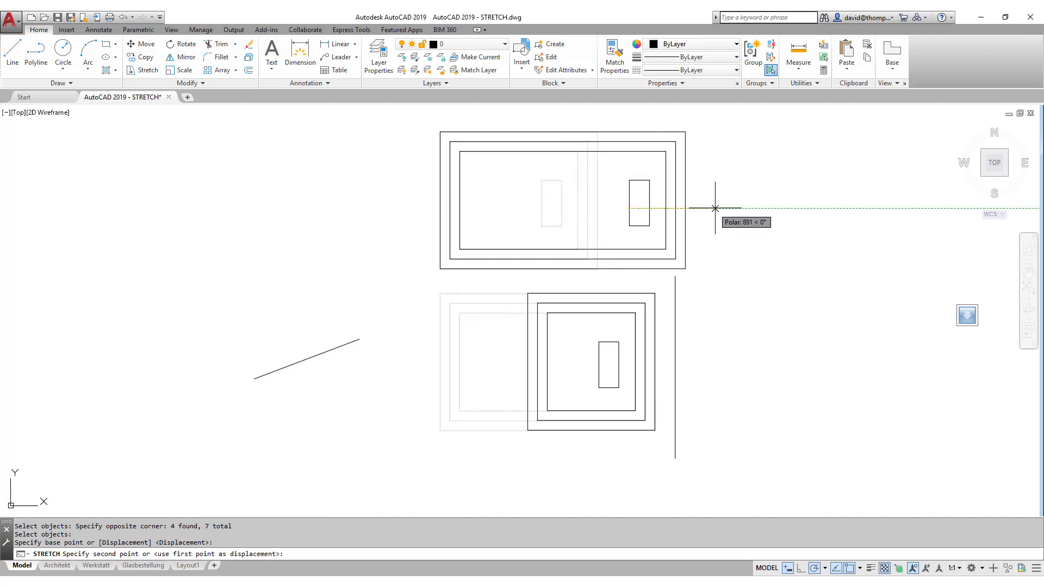
key(Escape)
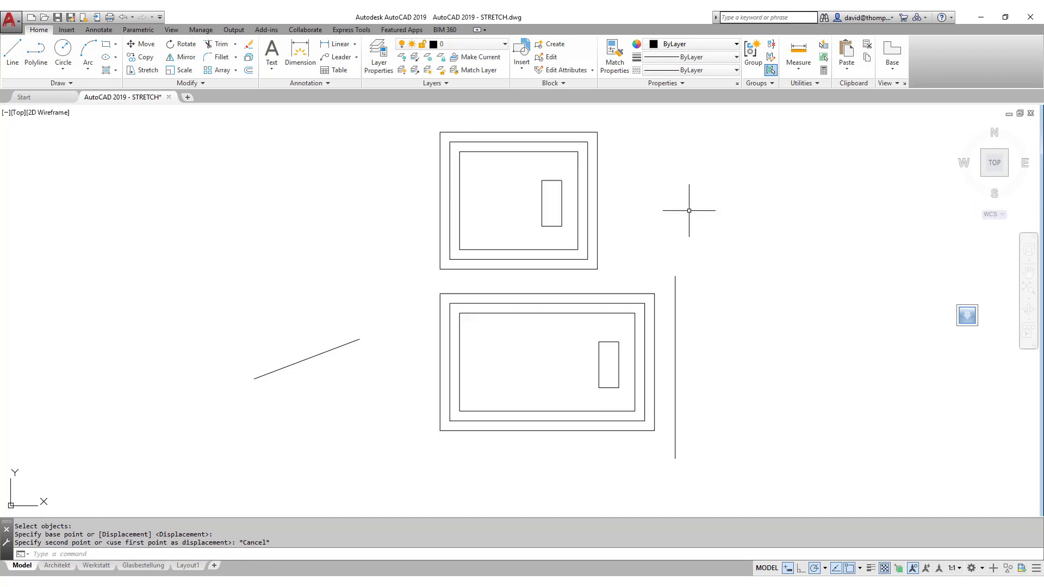
Begin a Stretch on the upper figure, picking its right portion and small inner rectangle with a crossing selection
click(142, 71)
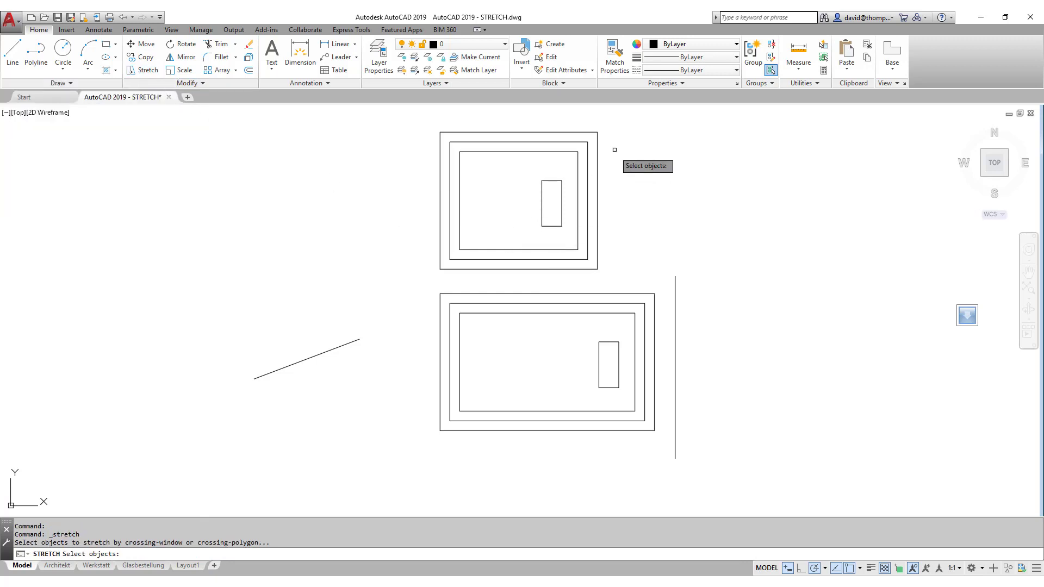
click(636, 114)
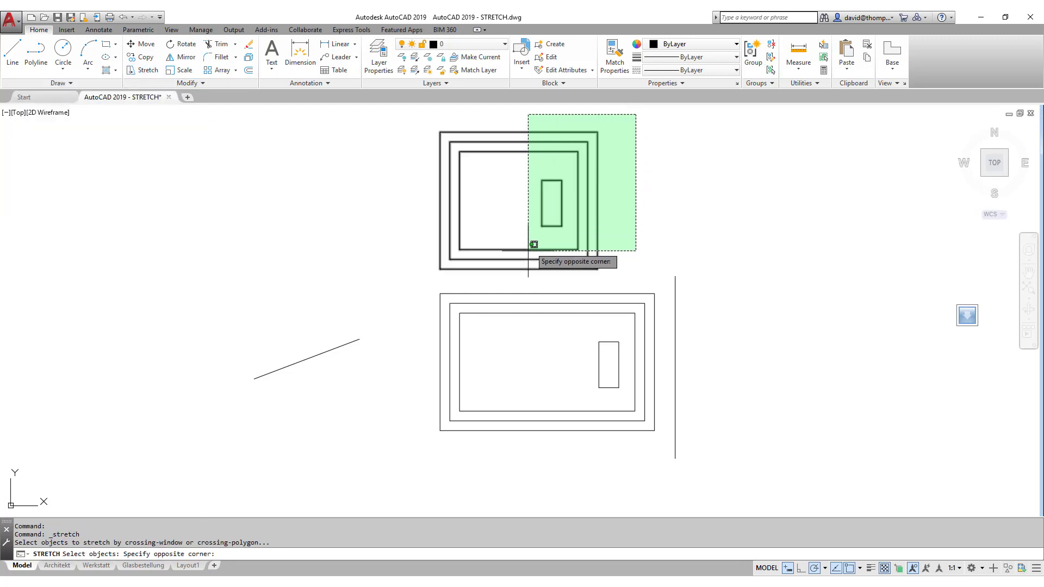
click(512, 278)
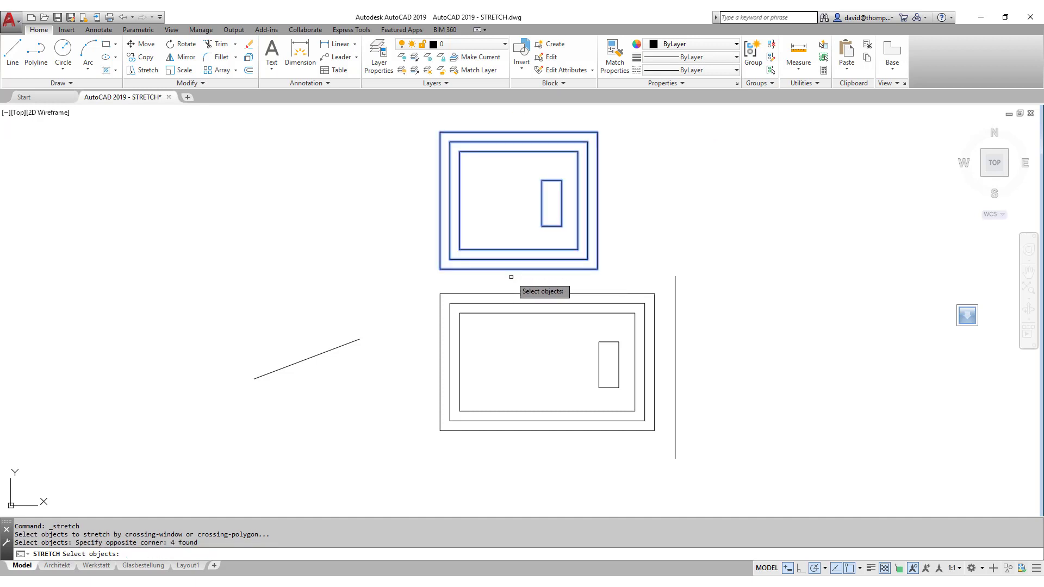
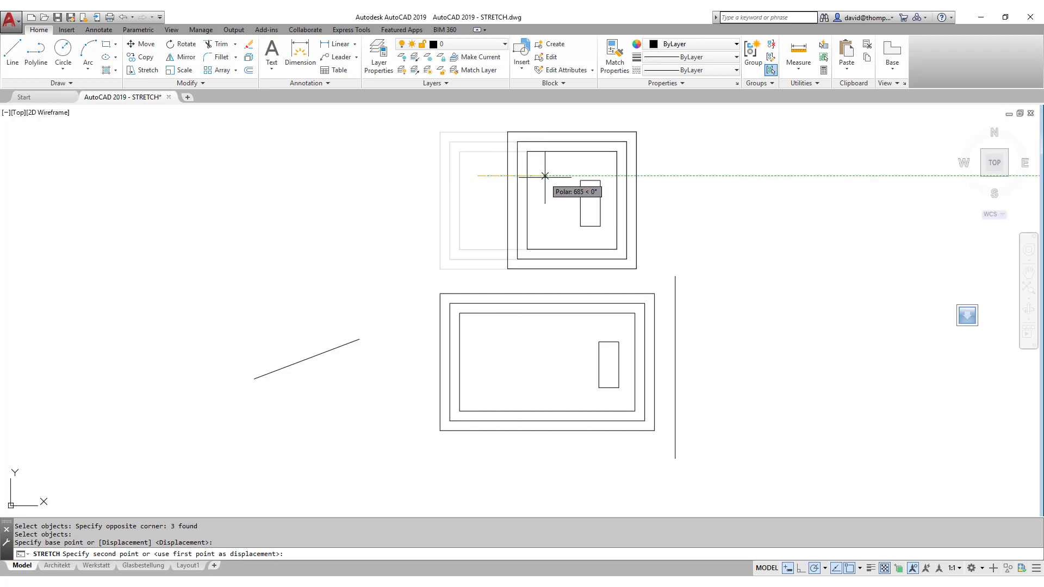
Stretch the left side of the upper figure's nested rectangles 200 units horizontally inward
text(2)
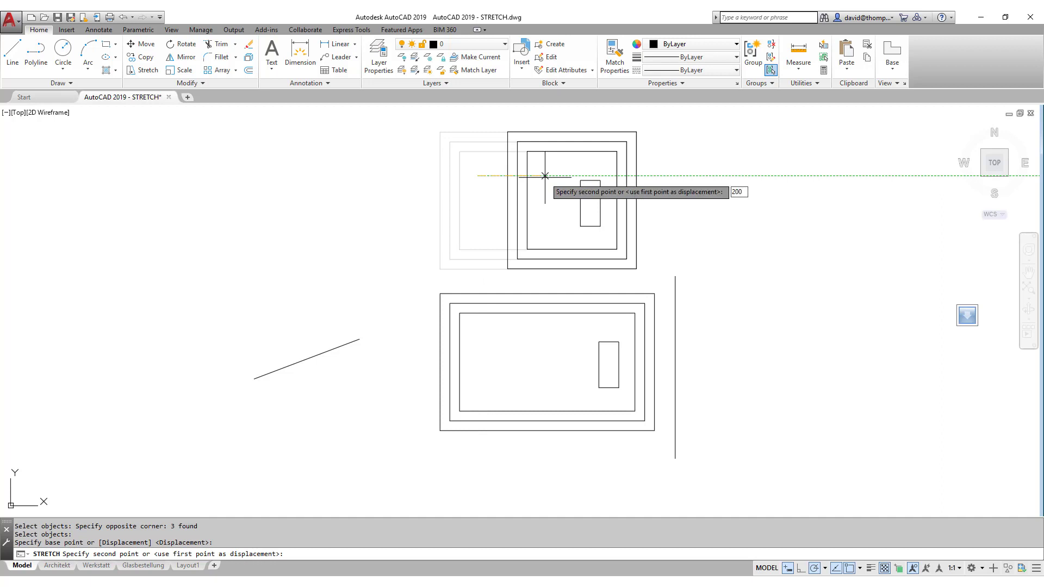
text(00)
key(Return)
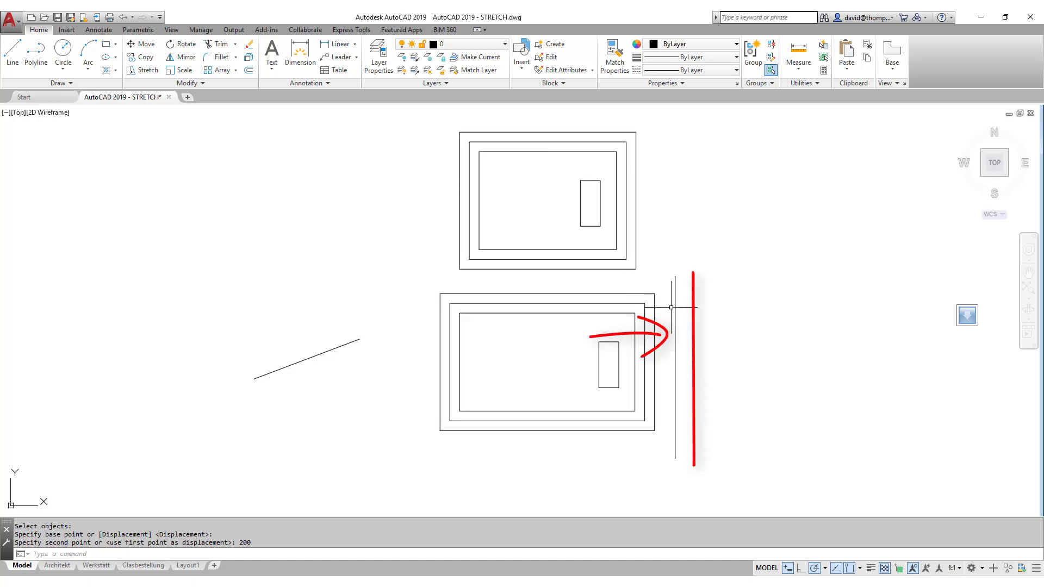
Stretch the lower figure's right side and small inner rectangle to meet the vertical line, and undo that stretch
click(142, 69)
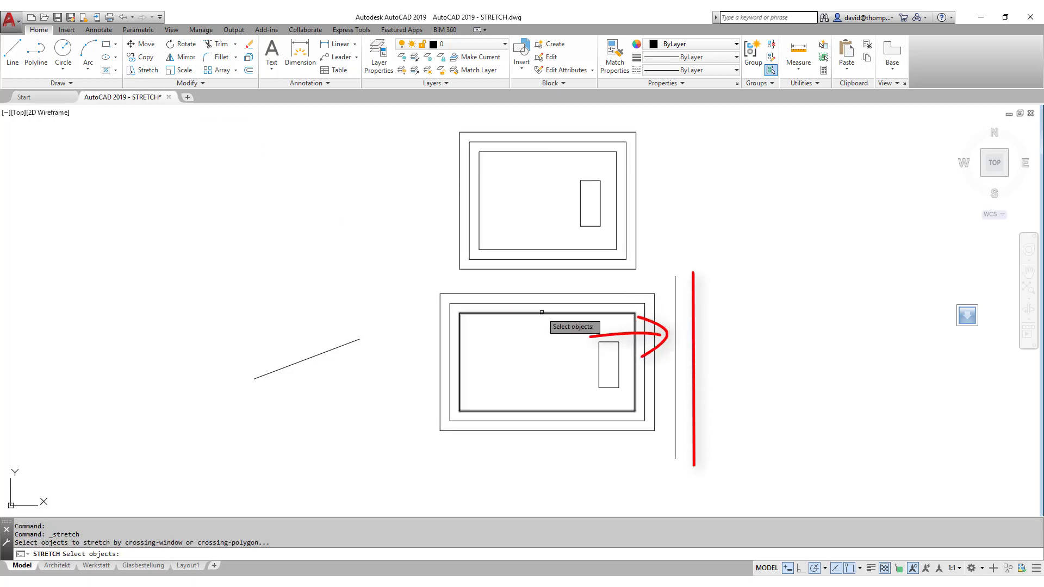
click(668, 283)
click(572, 442)
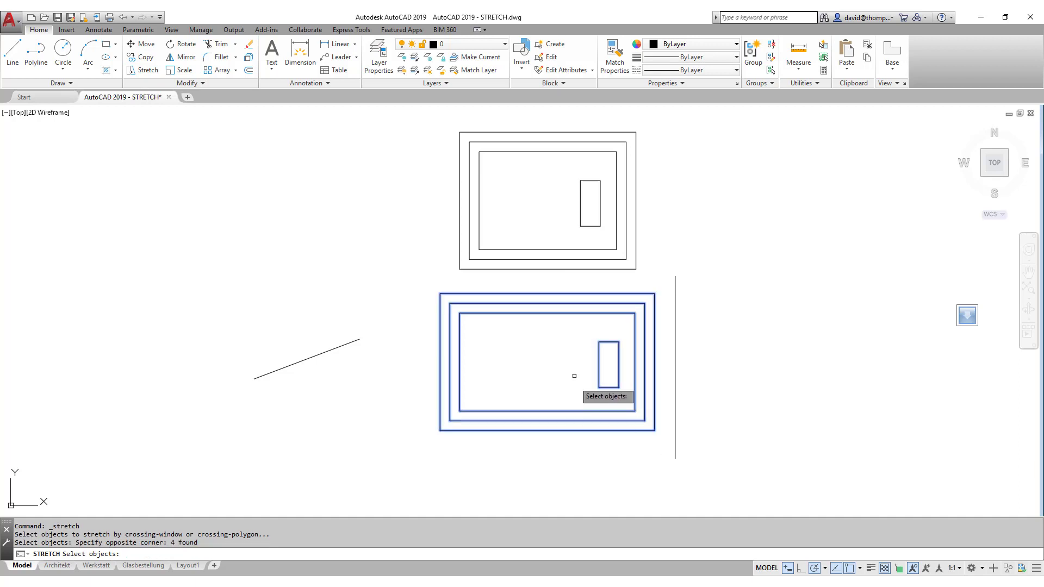
key(Return)
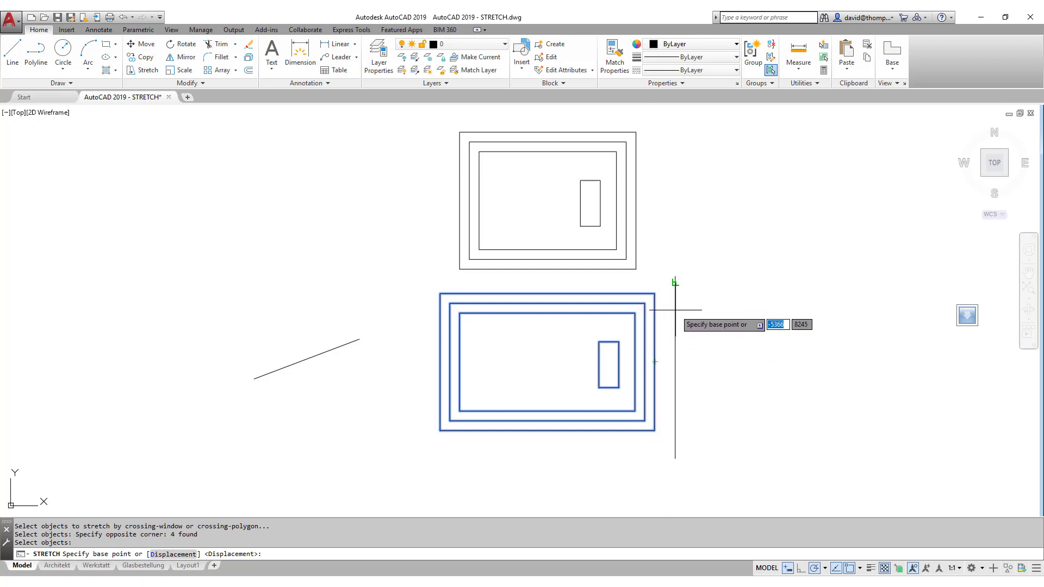
click(654, 366)
click(676, 362)
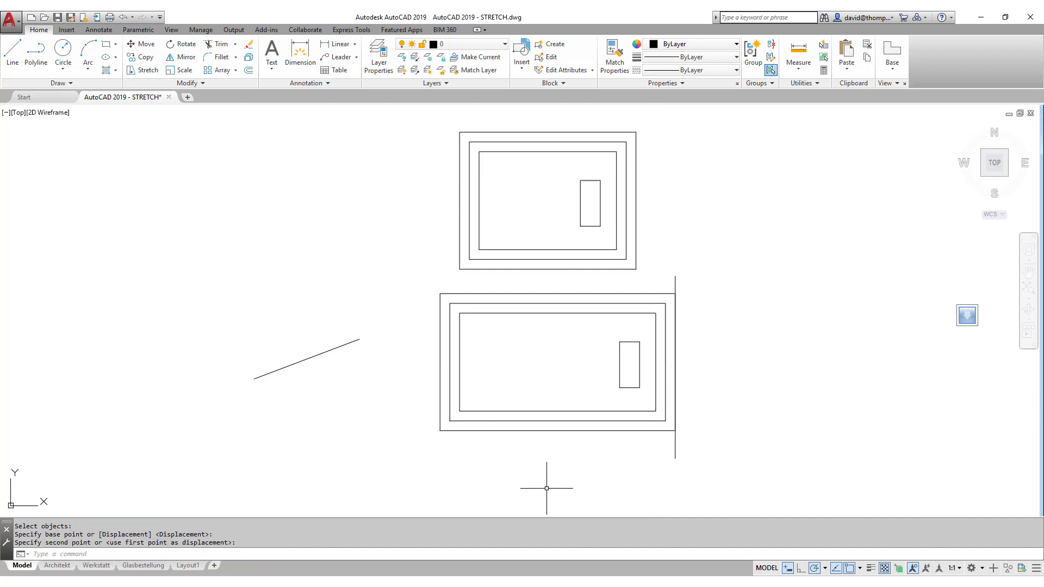
key(ctrl+z)
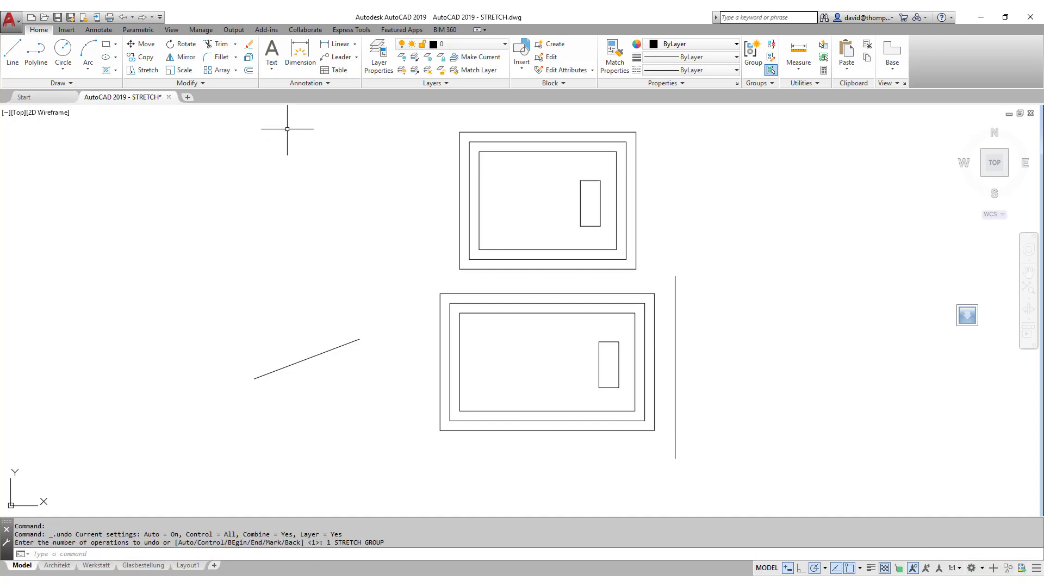
Stretch the lower figure's right side to end 200 units short of the vertical line, using a From offset based on the line
click(142, 70)
click(662, 286)
click(560, 440)
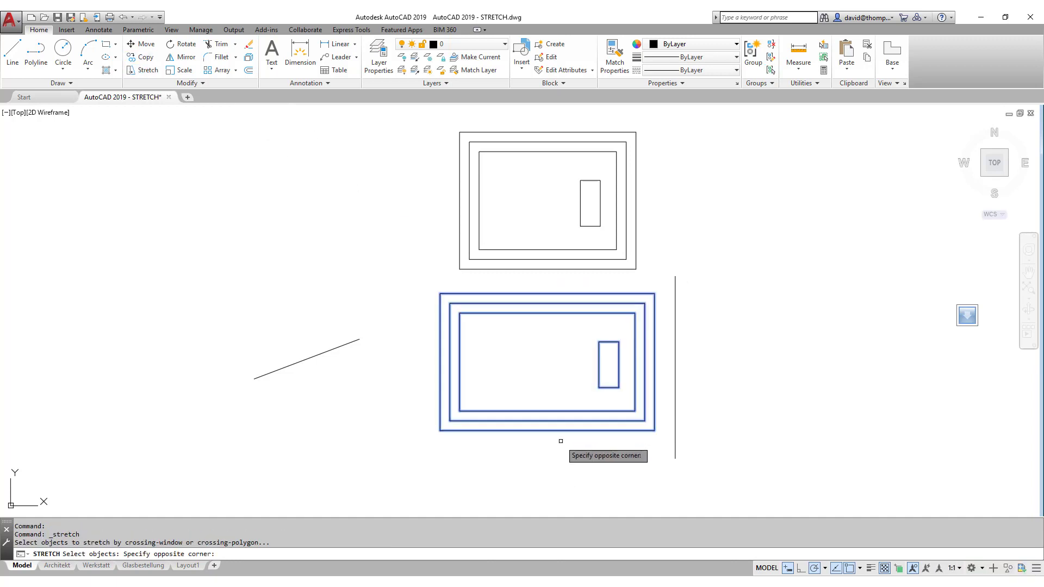
key(Return)
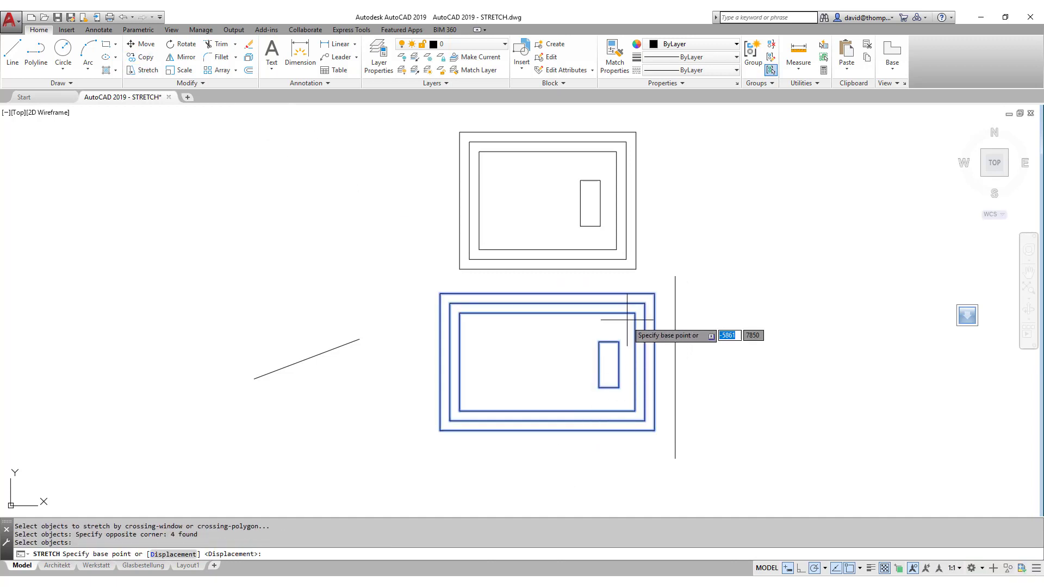
click(655, 293)
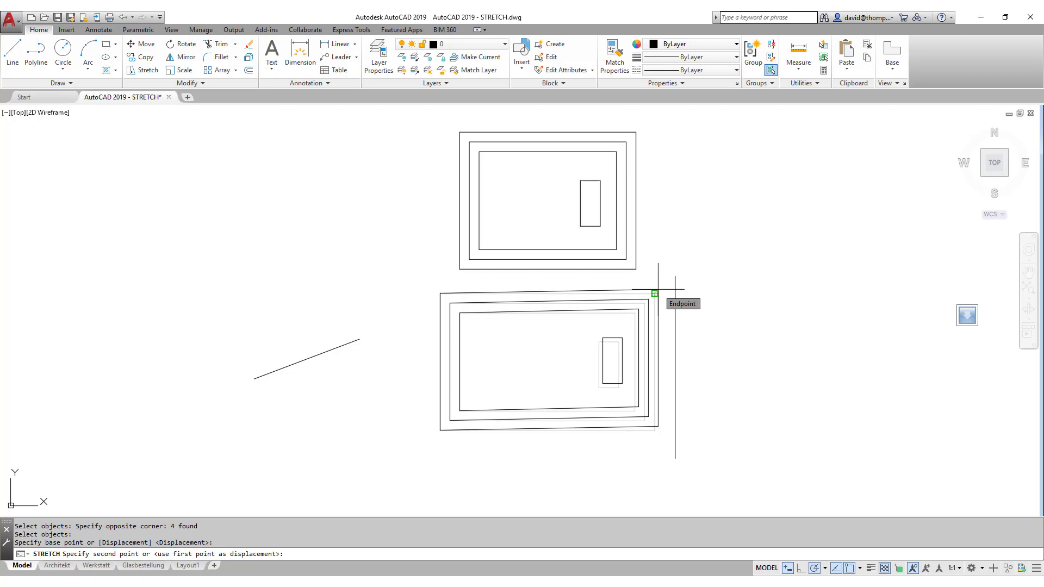
shift+right_click(665, 291)
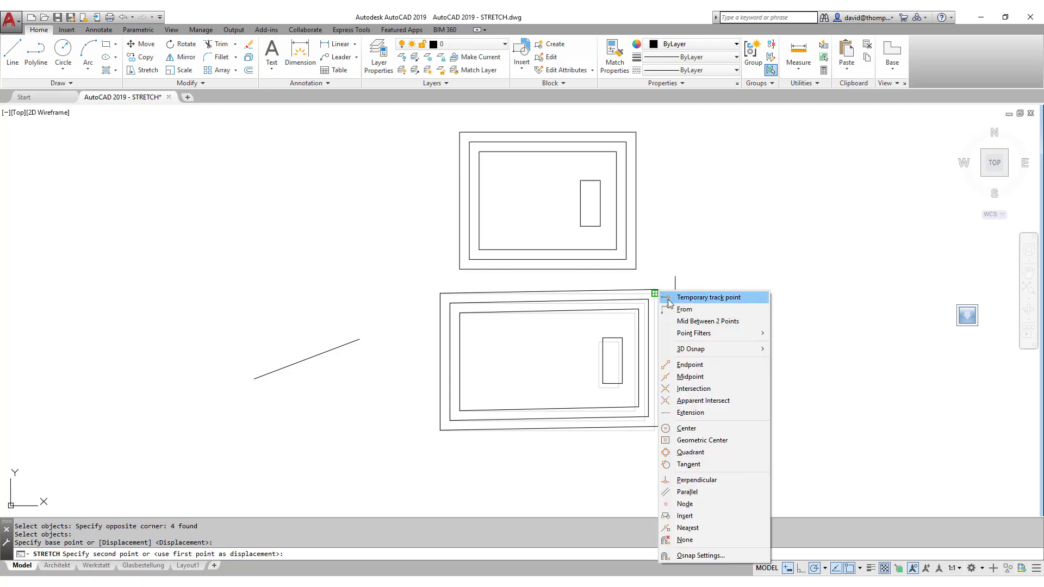
click(693, 311)
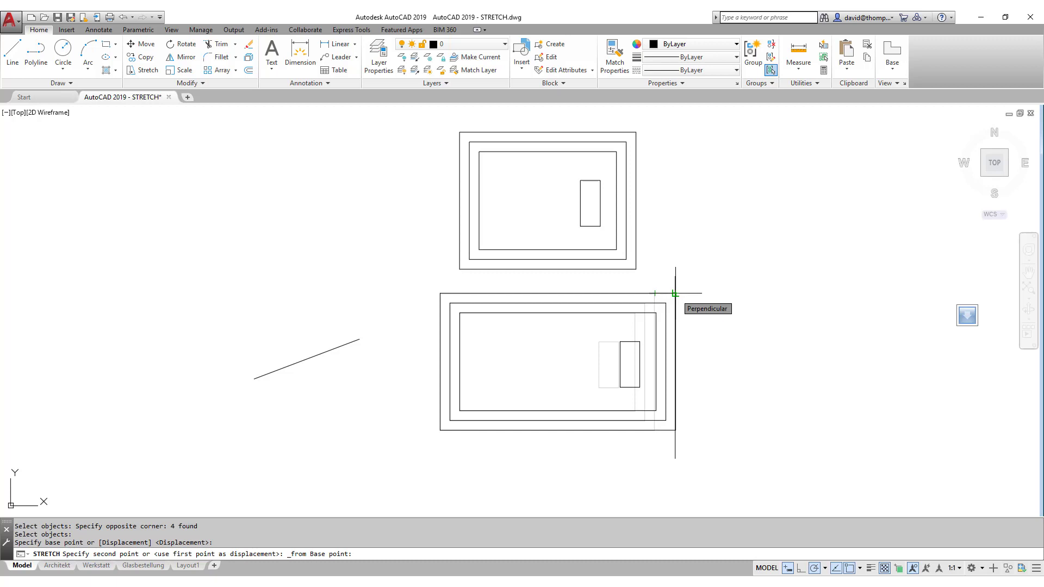
click(674, 294)
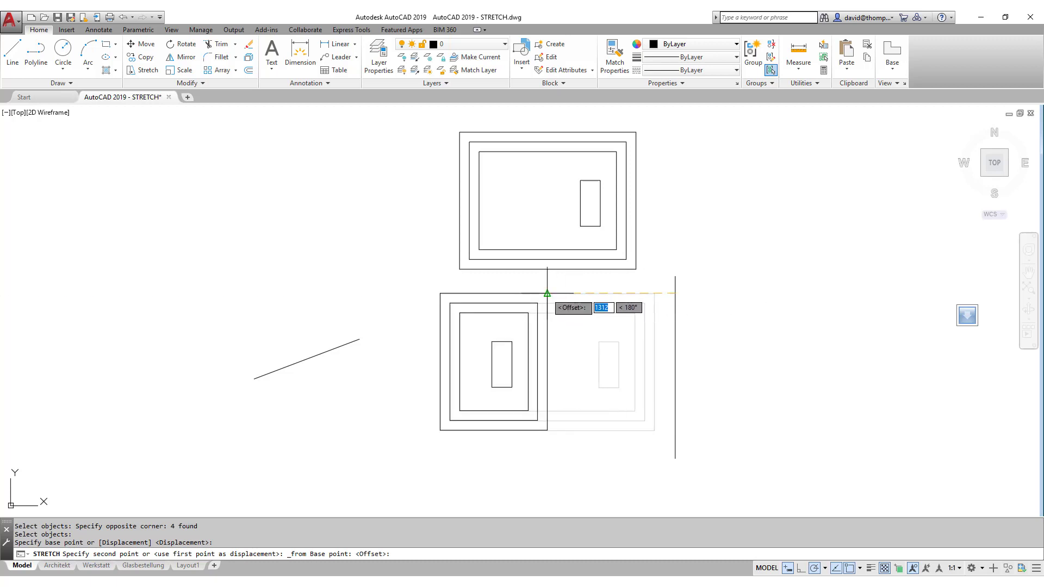
text(200)
key(Return)
key(Escape)
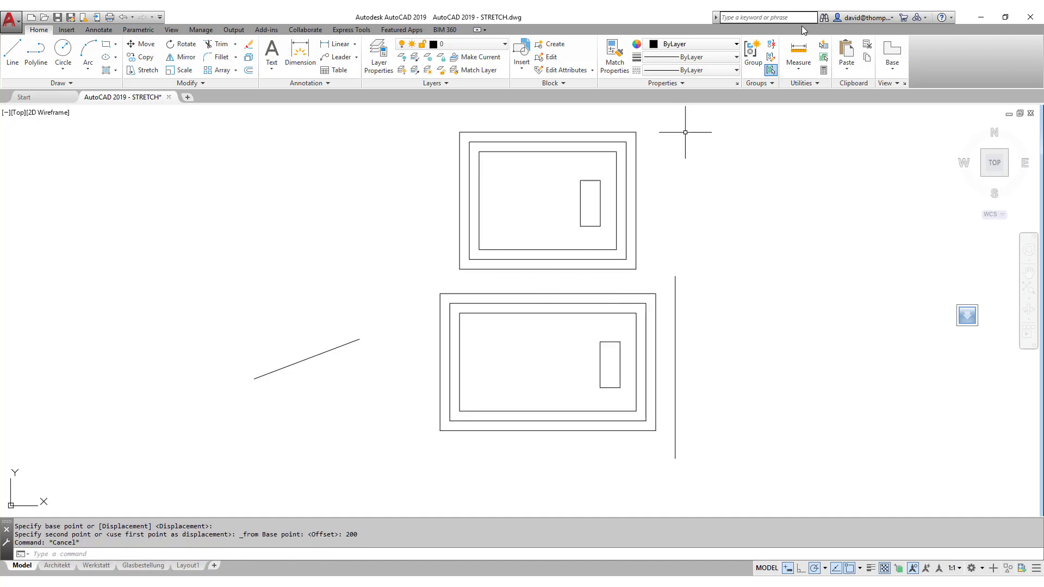
Measure the gap between the lower figure's upper right corner and the vertical line
click(788, 67)
click(656, 294)
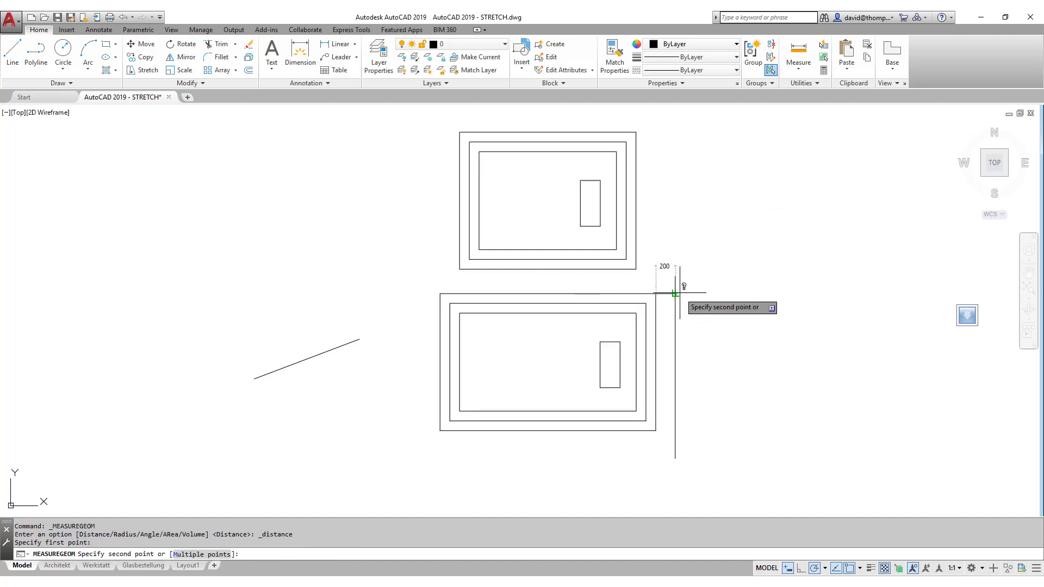
click(676, 294)
key(Escape)
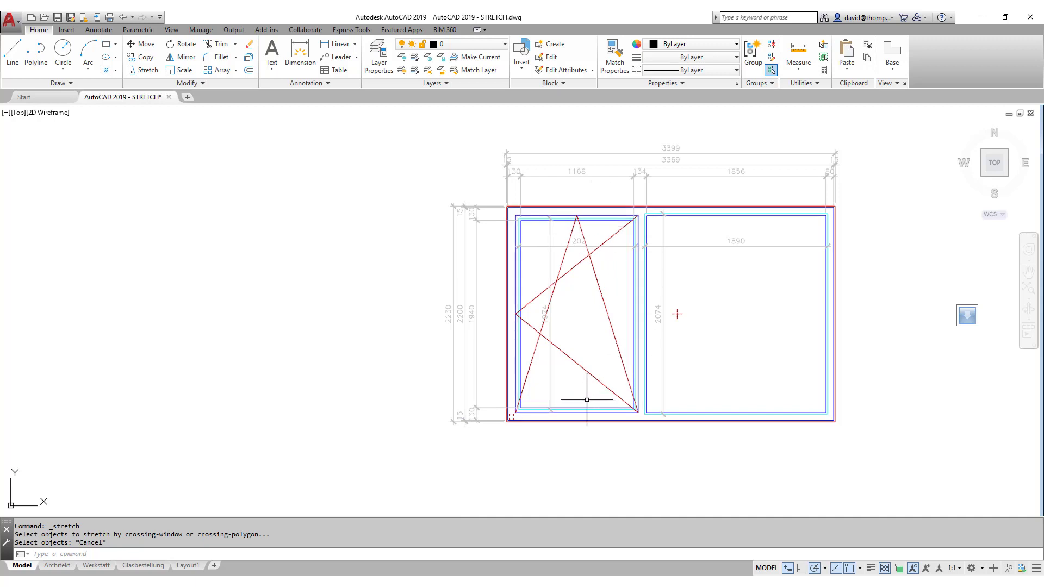
Stretch the window's left sash, mullion and dimensions horizontally outward, widening the whole window to about 3961 overall
click(143, 69)
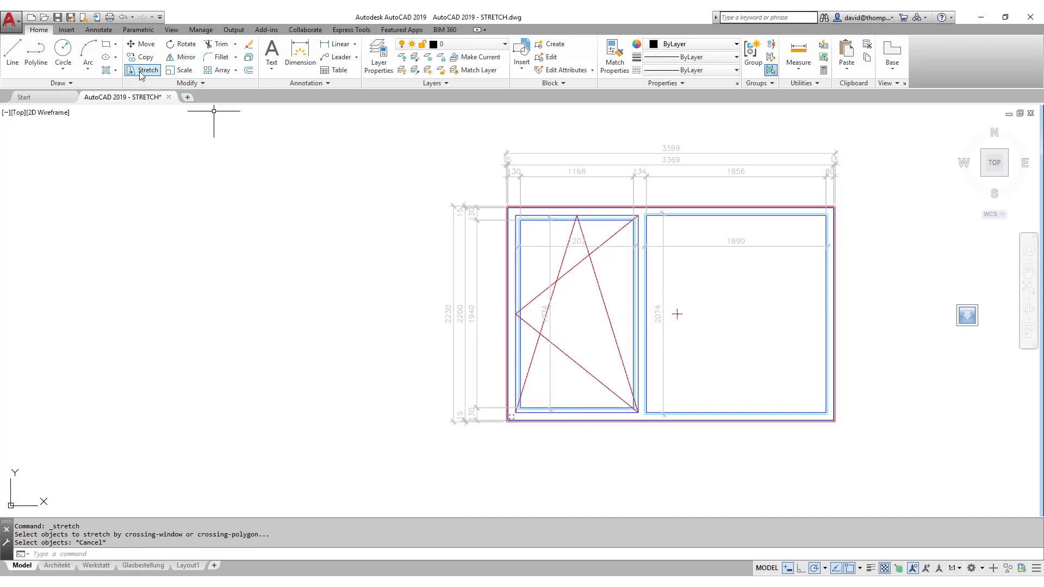
click(688, 137)
click(411, 445)
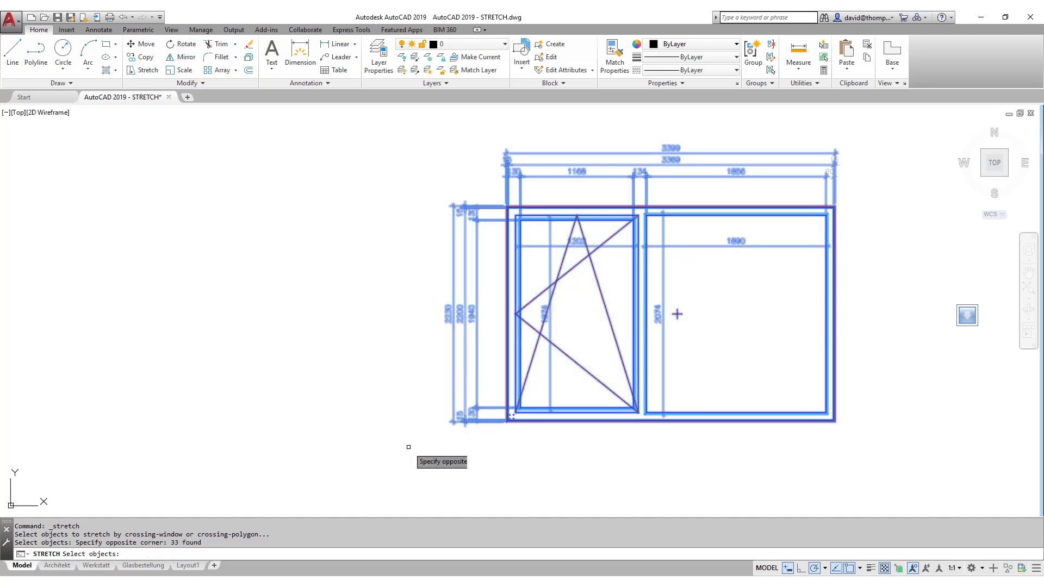
key(Return)
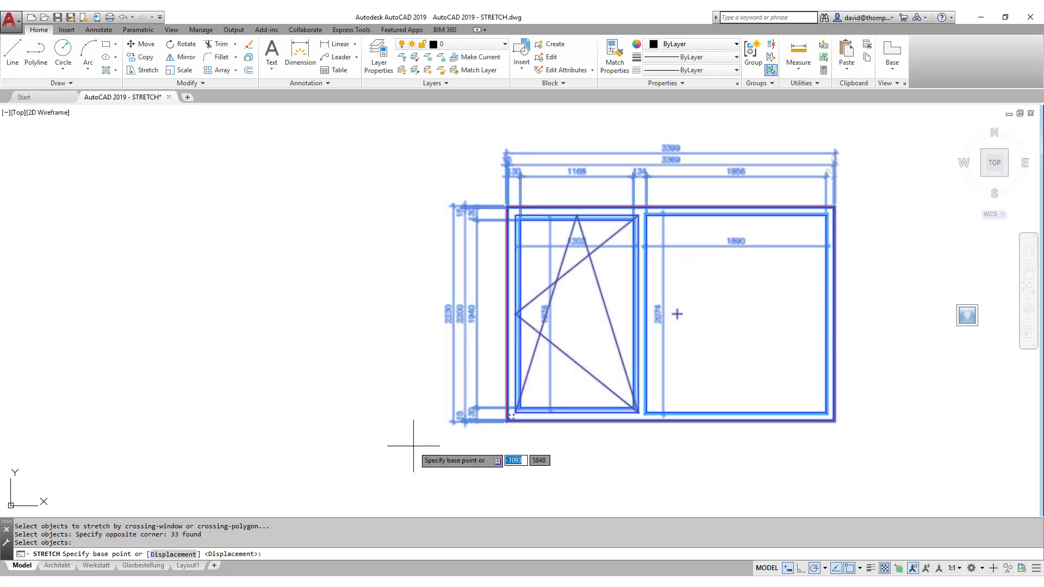
click(463, 459)
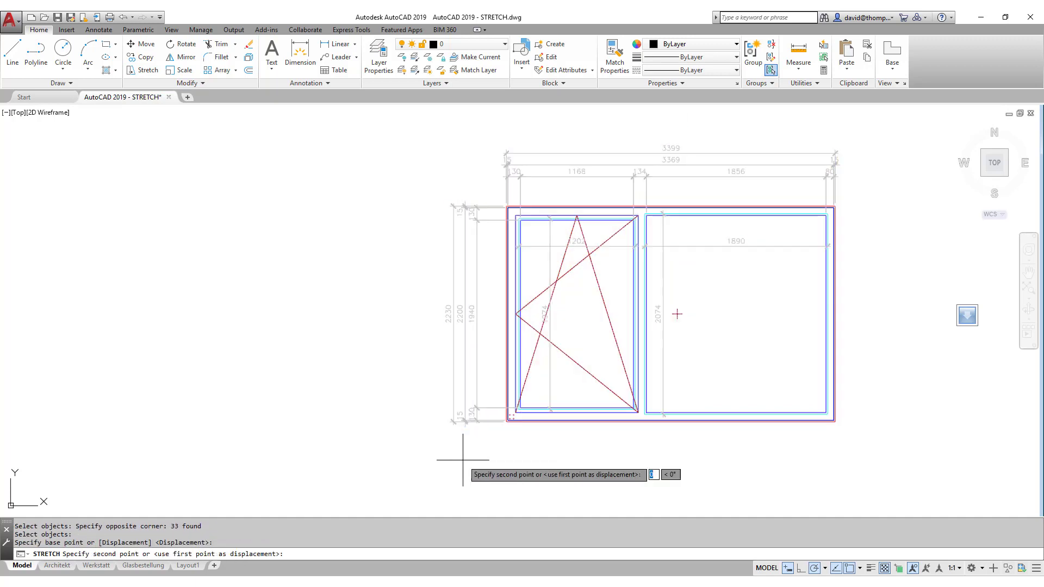
click(409, 460)
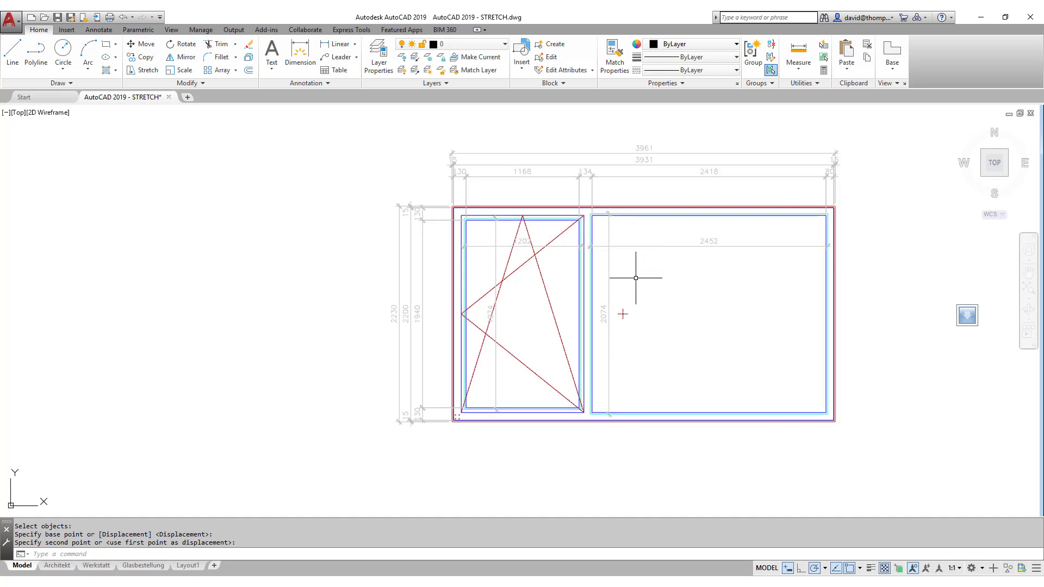
Stretch the mullion between the two window panes horizontally toward the right pane, making the left pane about 1725 wide
click(143, 70)
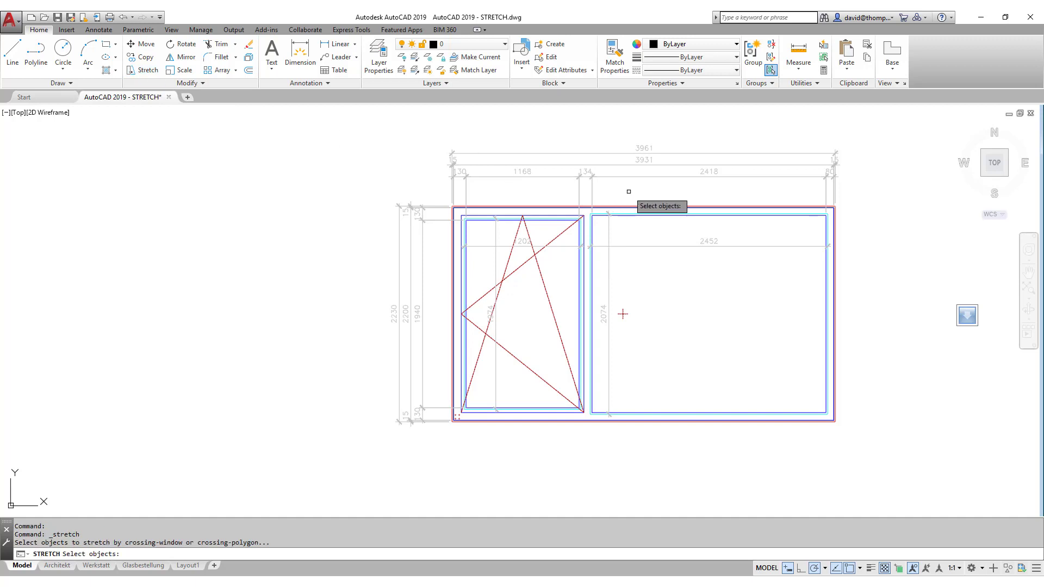
click(628, 192)
click(547, 430)
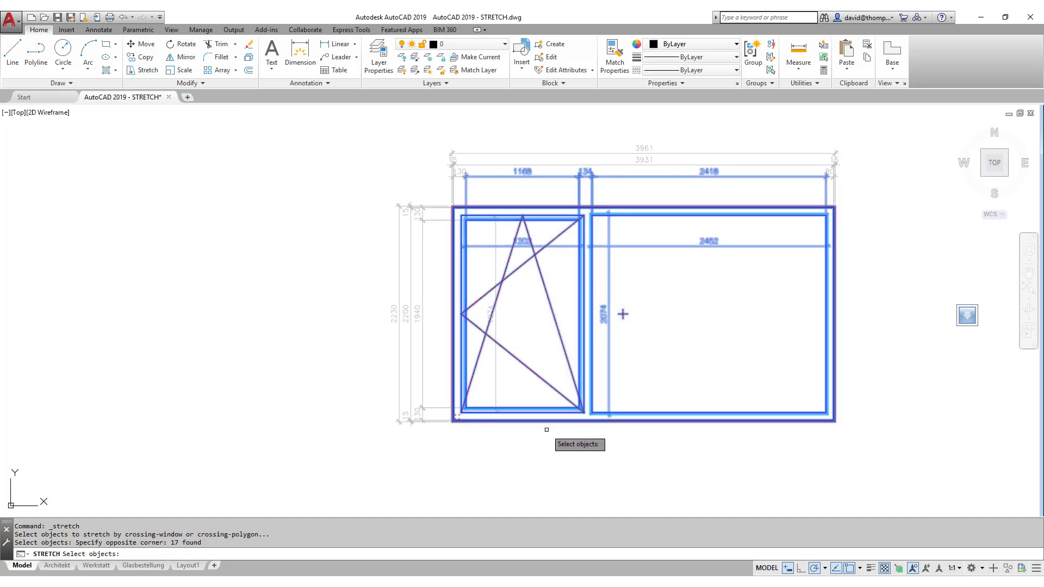
key(Return)
click(547, 440)
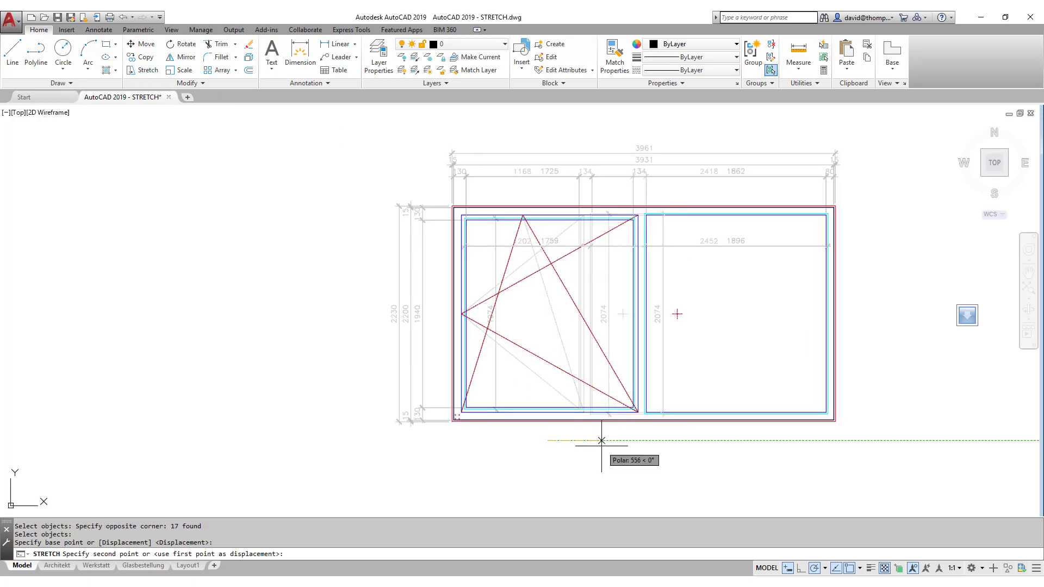
click(547, 441)
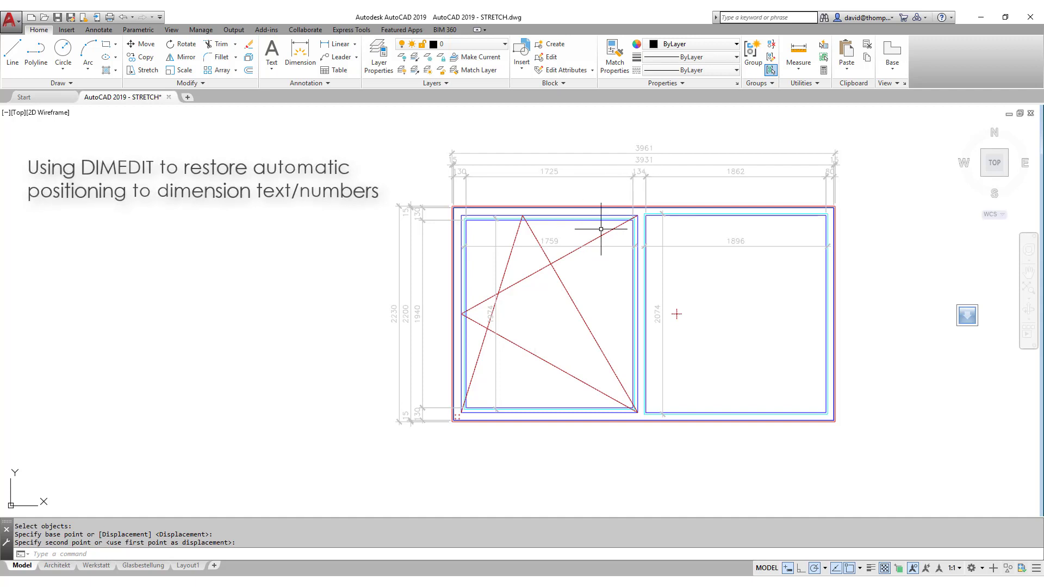
Shift the text of the mullion's 134 dimension to the left, outside its extension lines
click(639, 171)
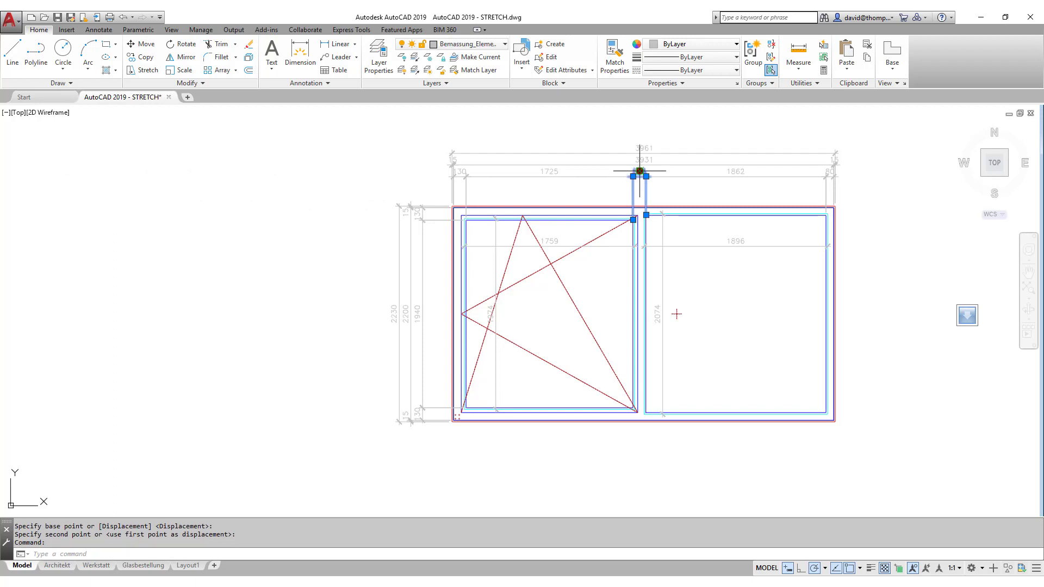
click(639, 171)
click(608, 171)
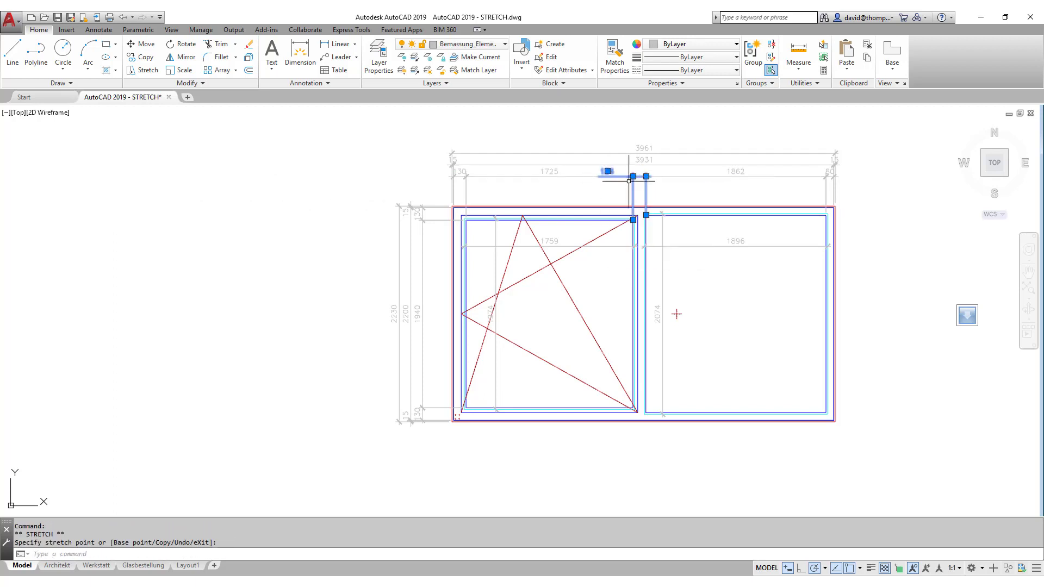
scroll(630, 176, up, 6)
right_click(539, 150)
key(Escape)
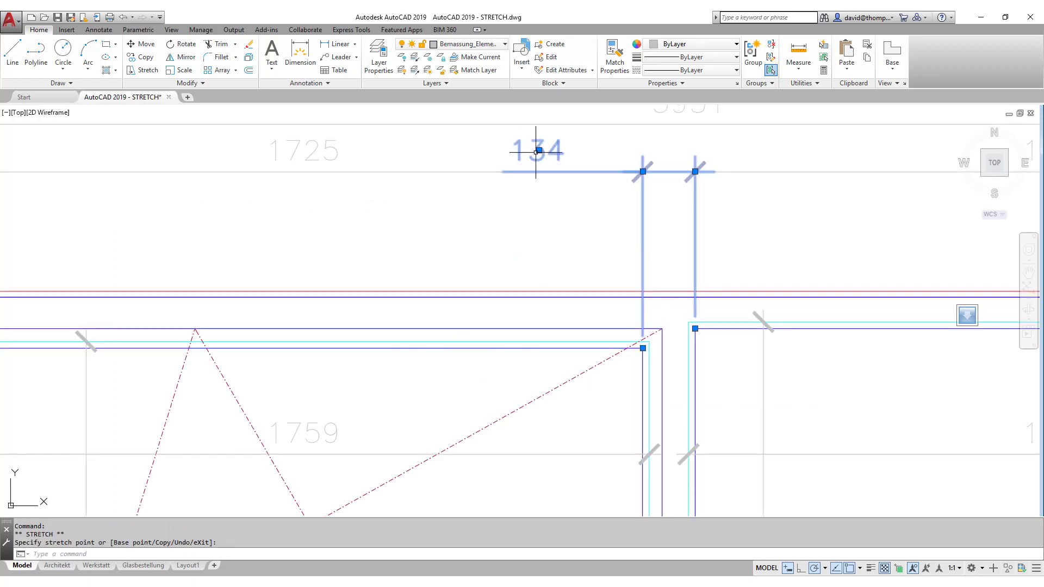
Move the mullion dimension's text back to the middle between its extension lines
scroll(546, 172, down, 4)
click(544, 164)
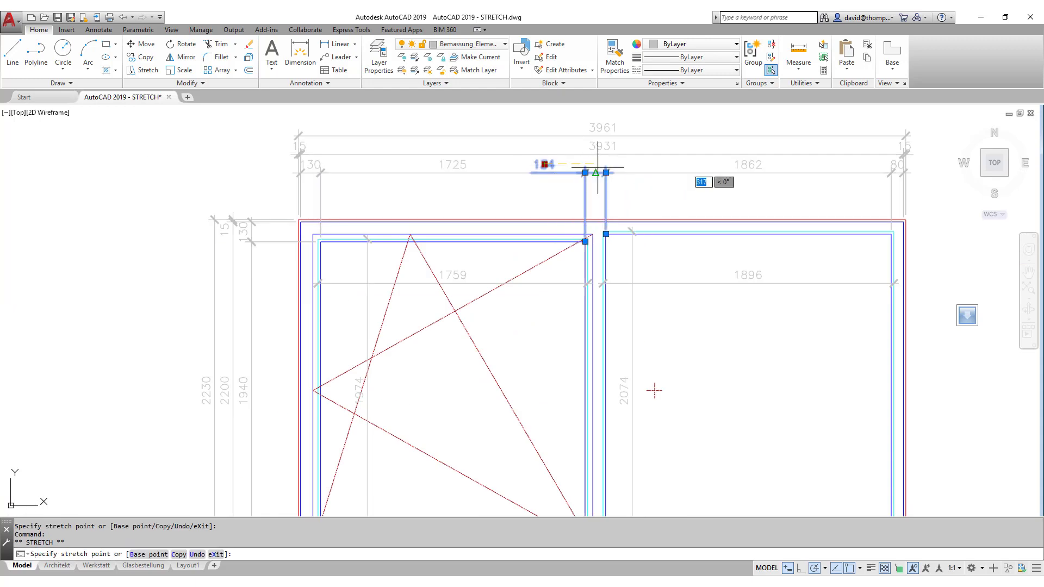
click(595, 164)
scroll(490, 205, down, 6)
scroll(506, 207, up, 8)
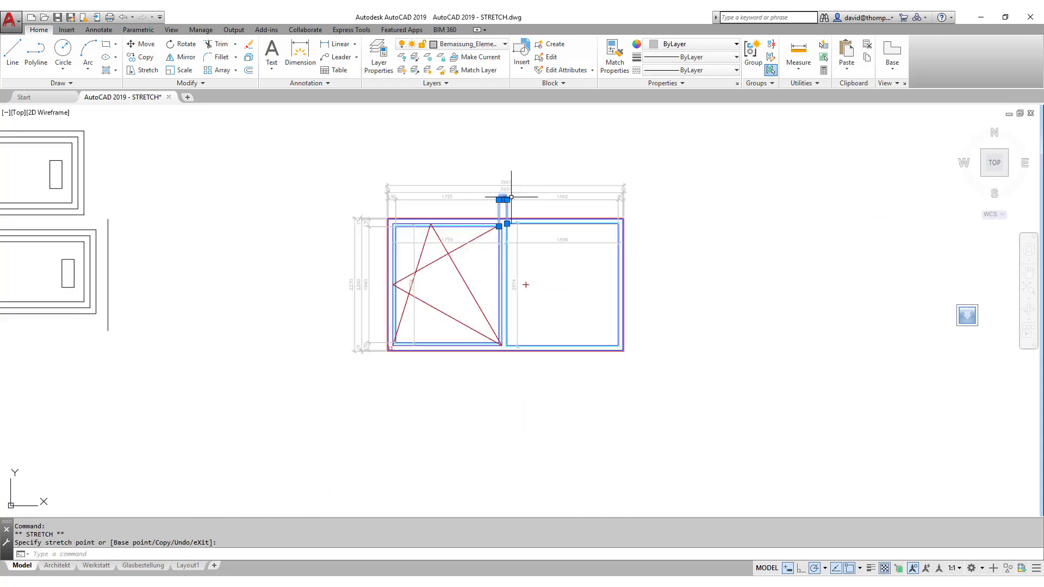
scroll(544, 174, down, 6)
scroll(547, 177, up, 5)
scroll(548, 175, down, 5)
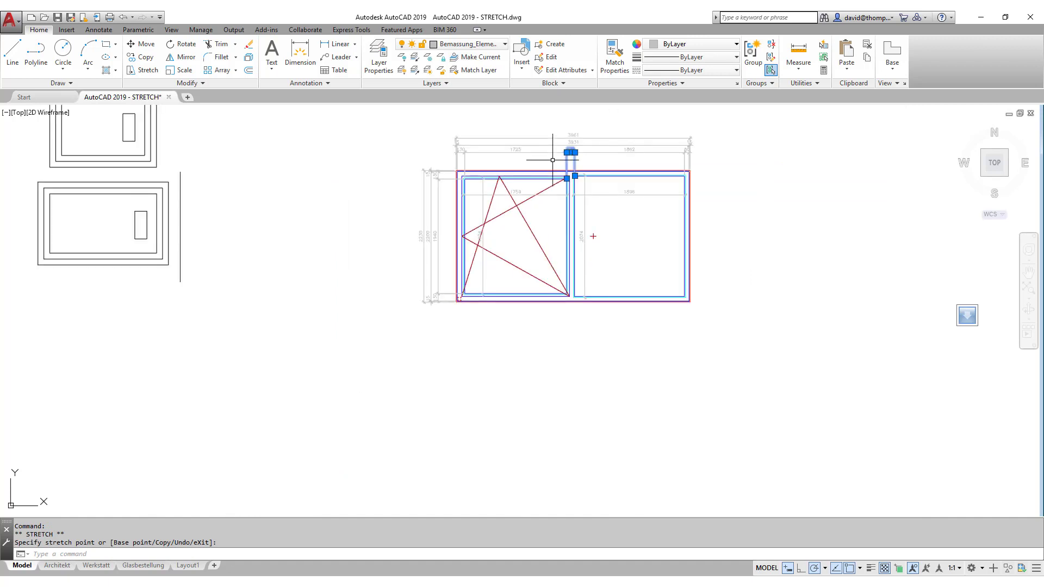
Stretch the mullion with its adjoining pane edges and dimensions horizontally to the right, making the left pane about 2036 wide
scroll(535, 180, up, 3)
click(143, 70)
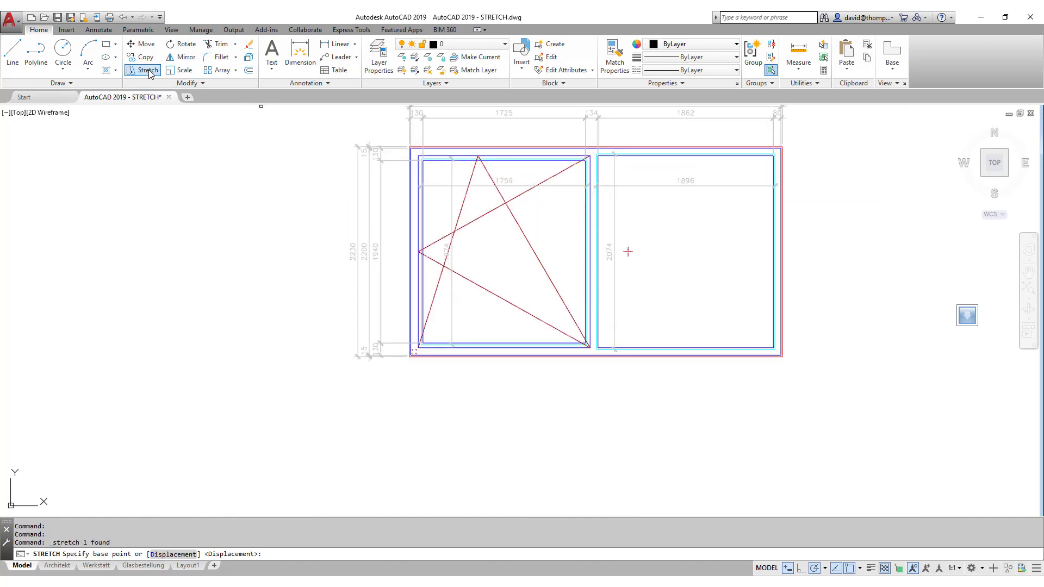
click(628, 135)
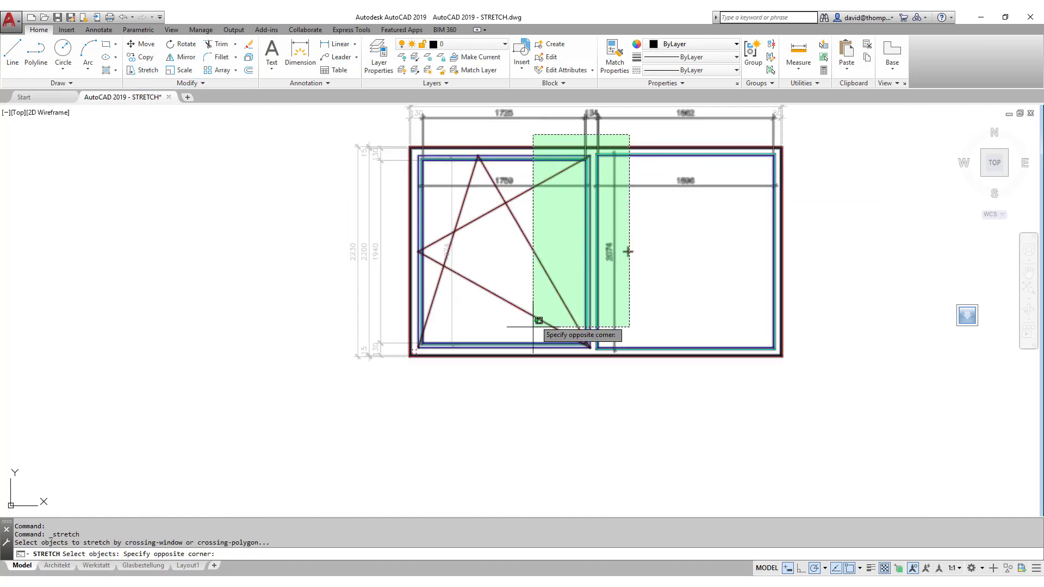
click(540, 375)
key(Return)
click(634, 298)
click(655, 301)
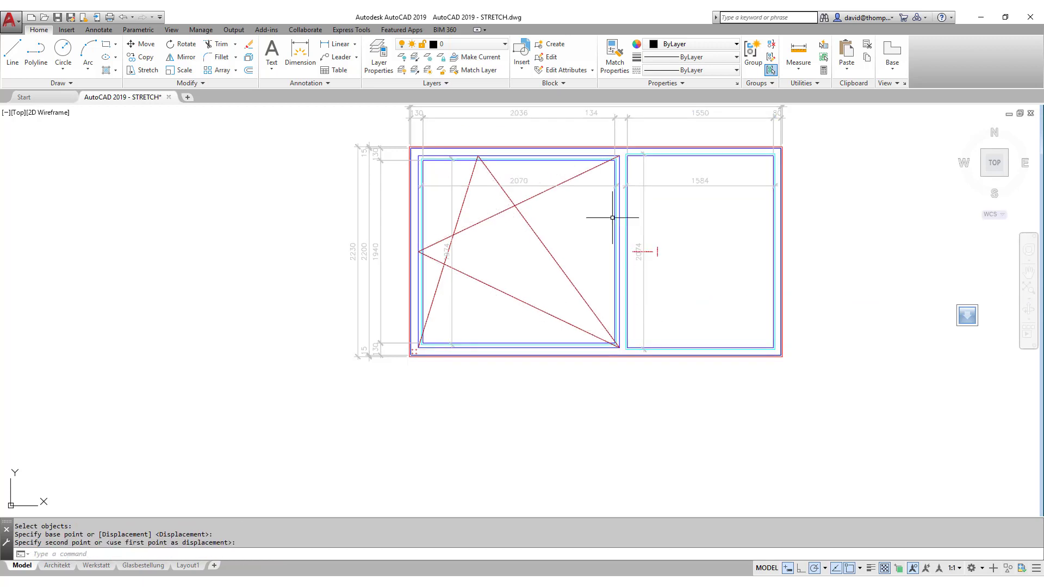
Move the text of the mullion's 134 dimension back to the middle between its extension lines
scroll(588, 216, down, 2)
scroll(578, 145, up, 5)
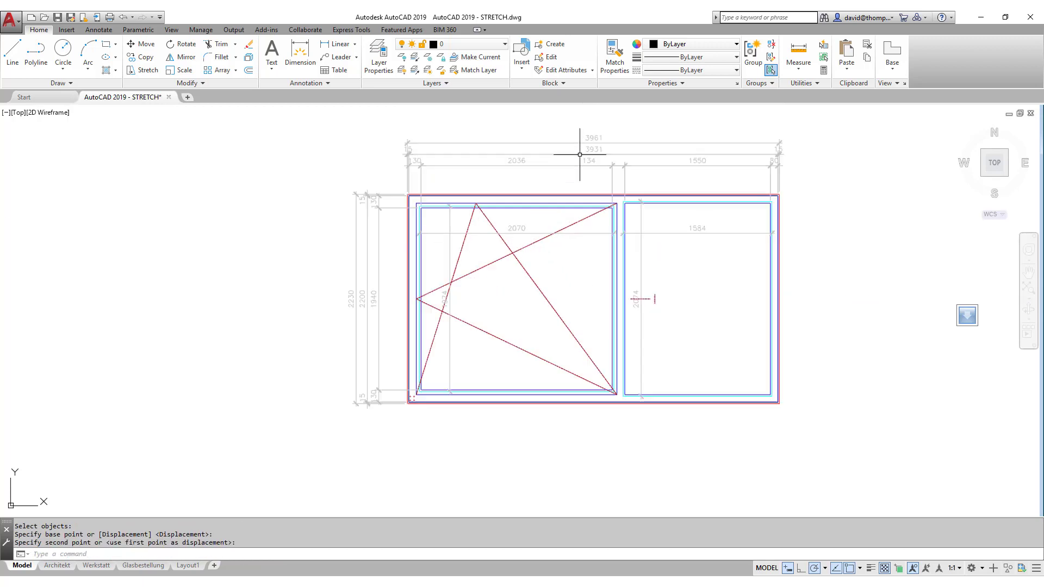
click(592, 162)
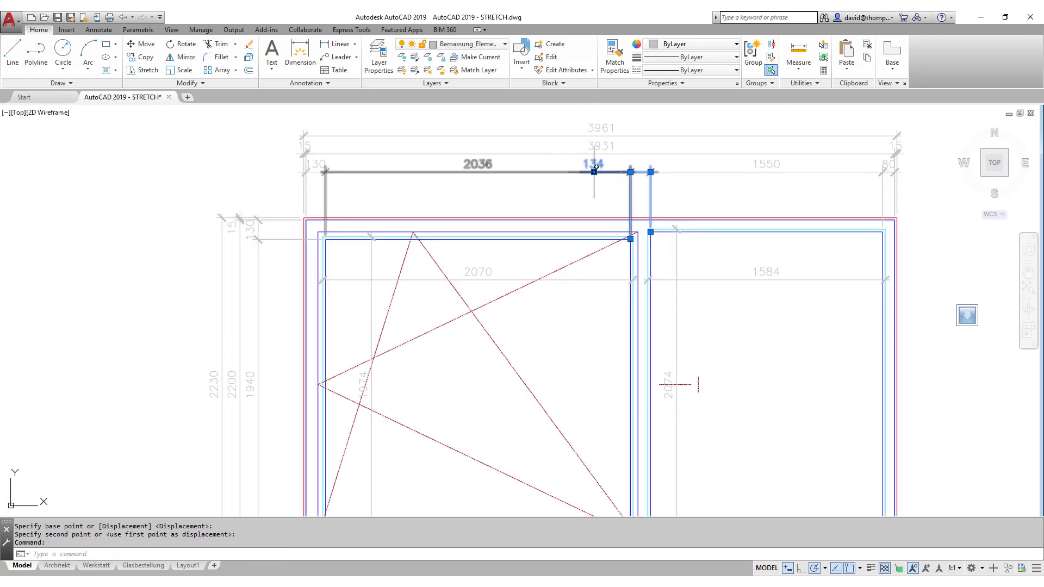
click(593, 168)
click(640, 172)
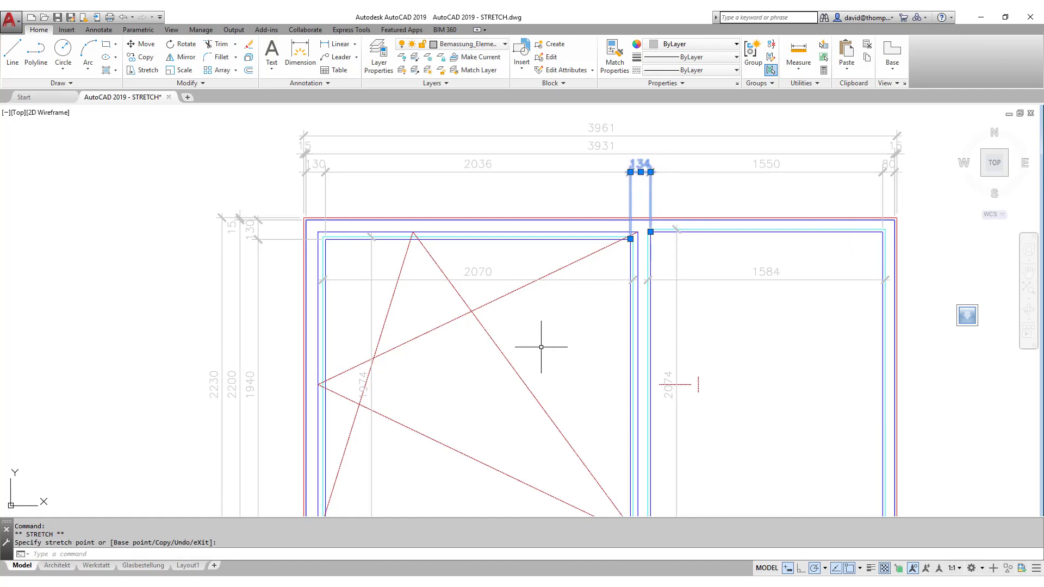
scroll(549, 266, down, 4)
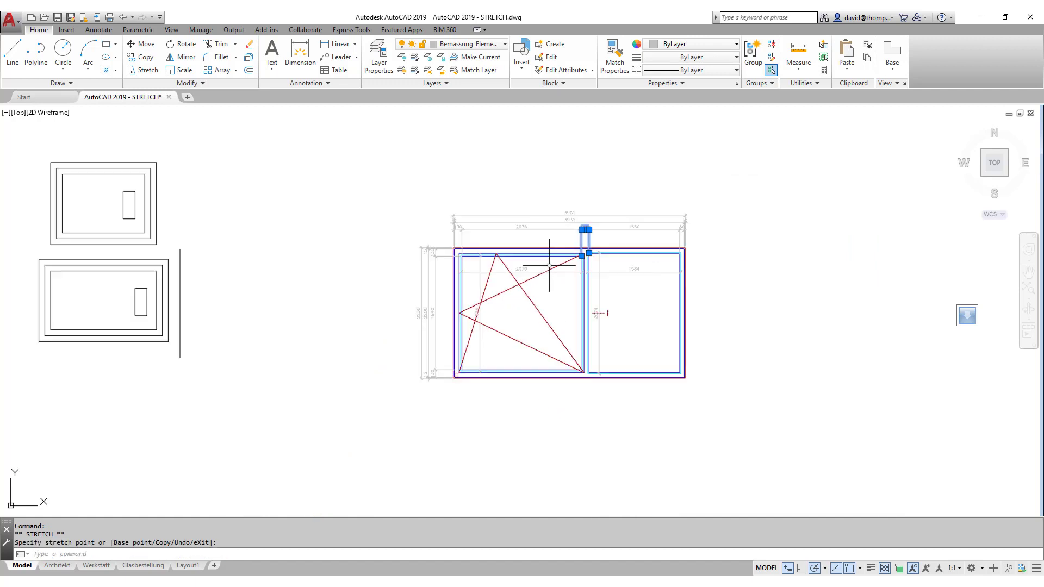
key(Escape)
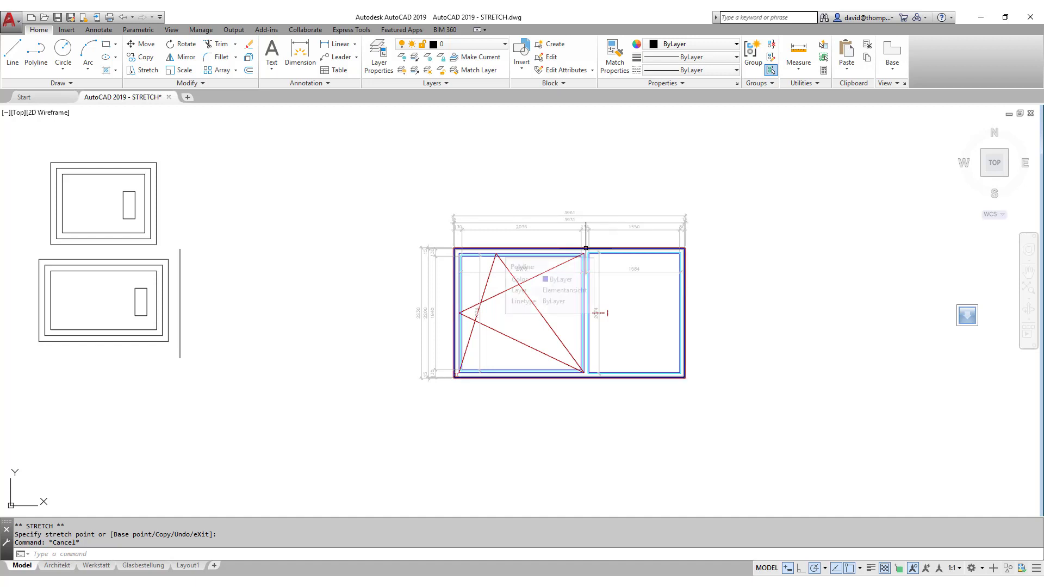
Reset the text of the outer dimensions above and left of the window to its home position with DIMEDIT Home
scroll(538, 217, up, 4)
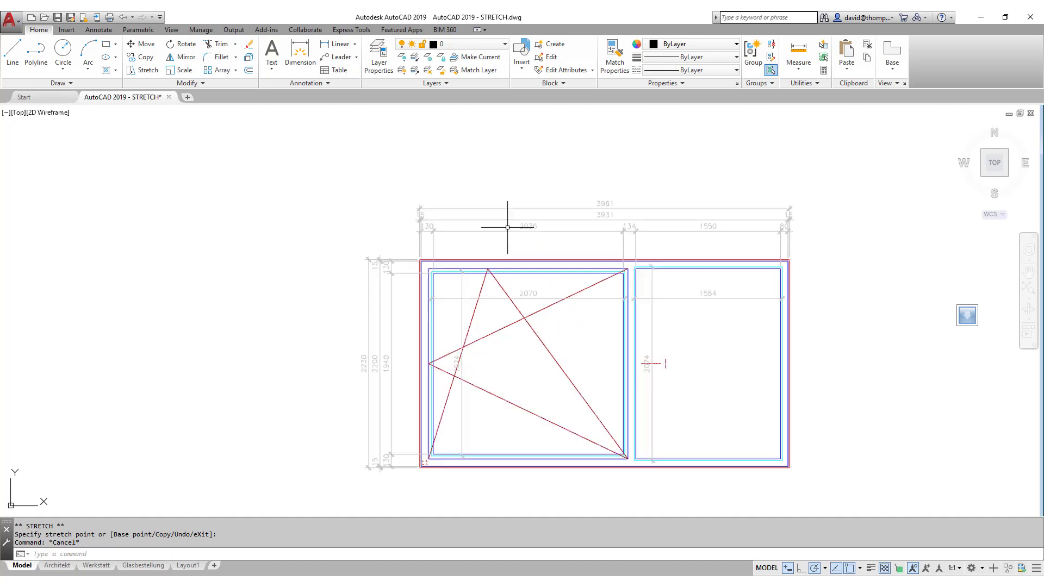
scroll(543, 230, down, 4)
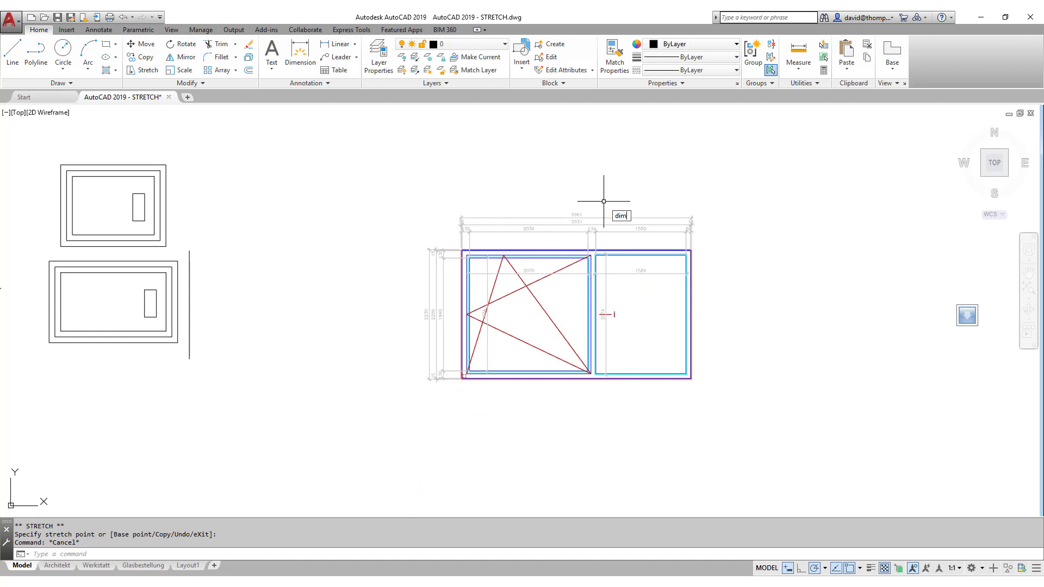
text(edi)
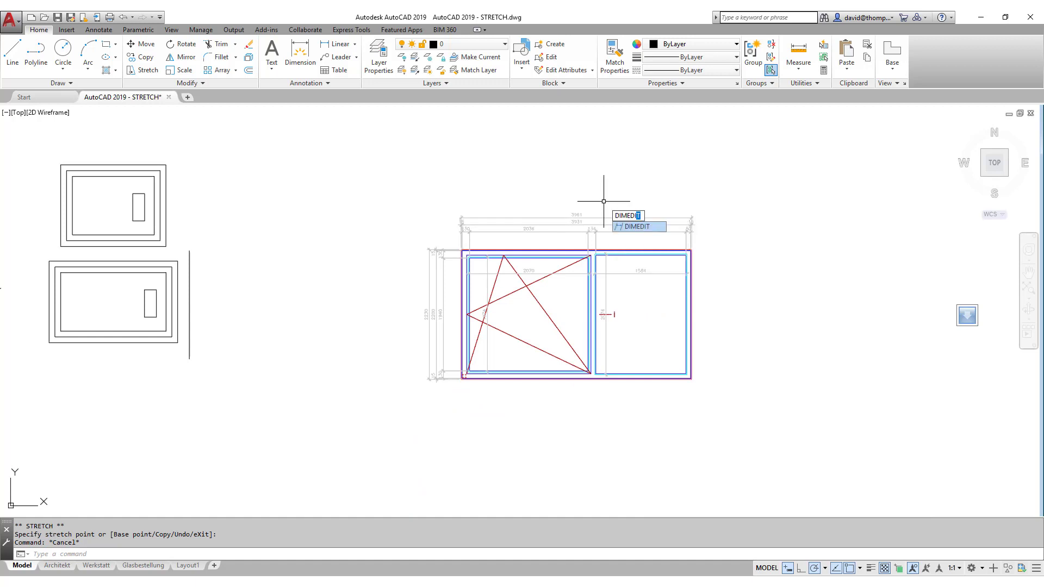
key(Return)
key(Return)
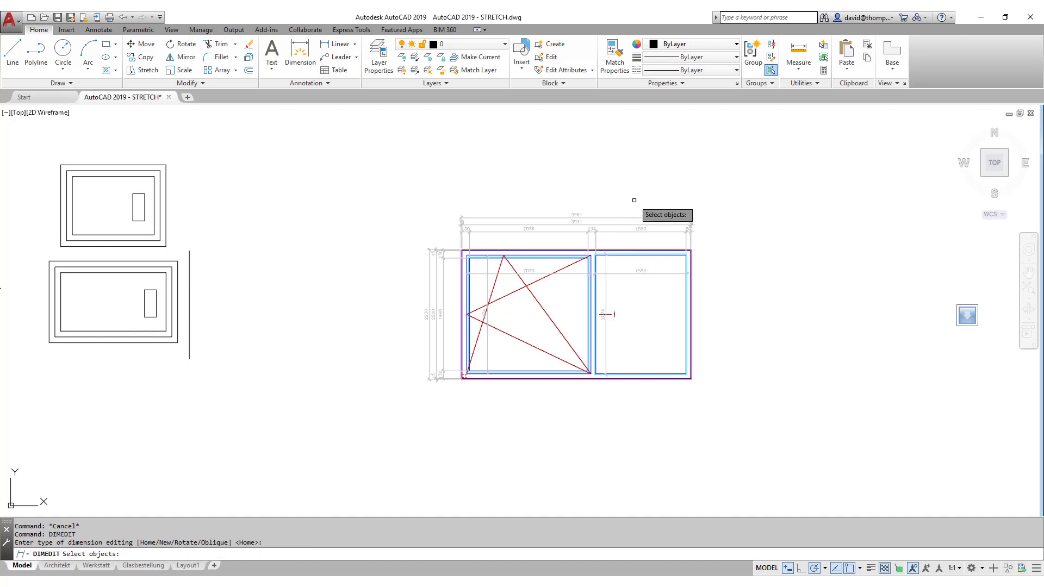
click(729, 199)
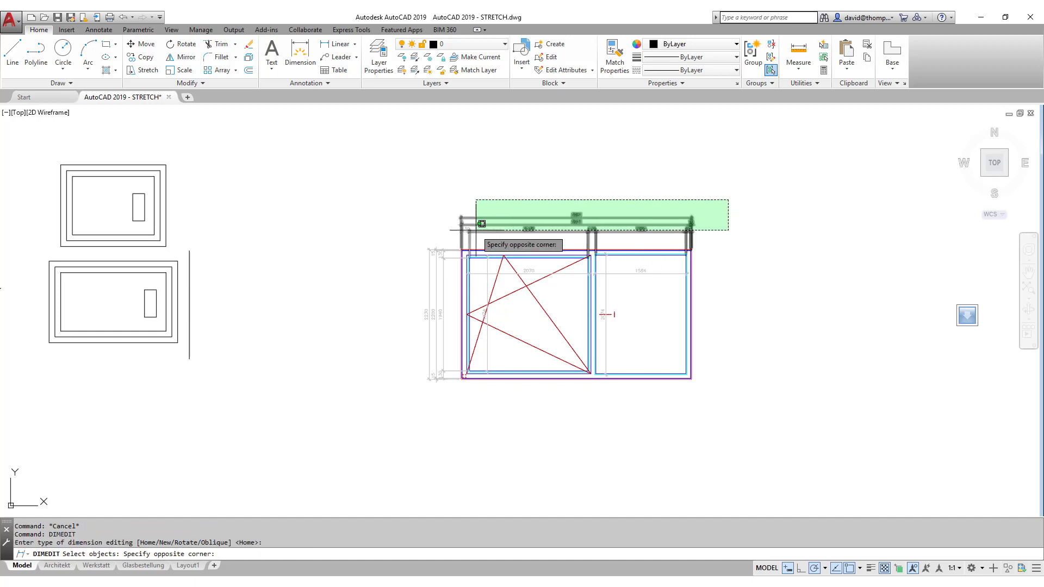
click(467, 242)
click(447, 228)
click(380, 400)
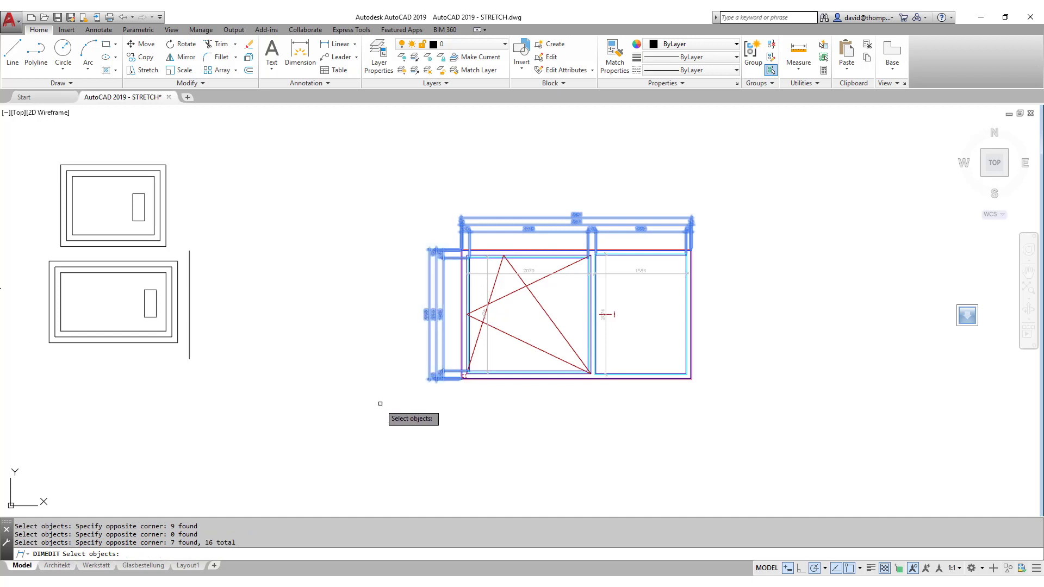
key(Return)
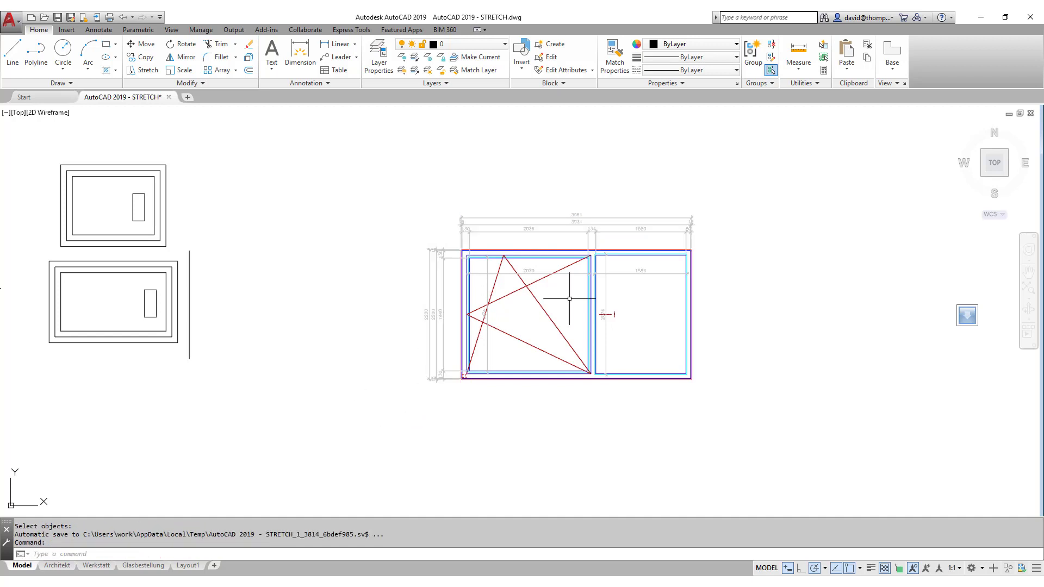
Stretch the mullion with its adjoining pane edges and dimensions horizontally to the left, making the left pane about 1635 wide
click(142, 69)
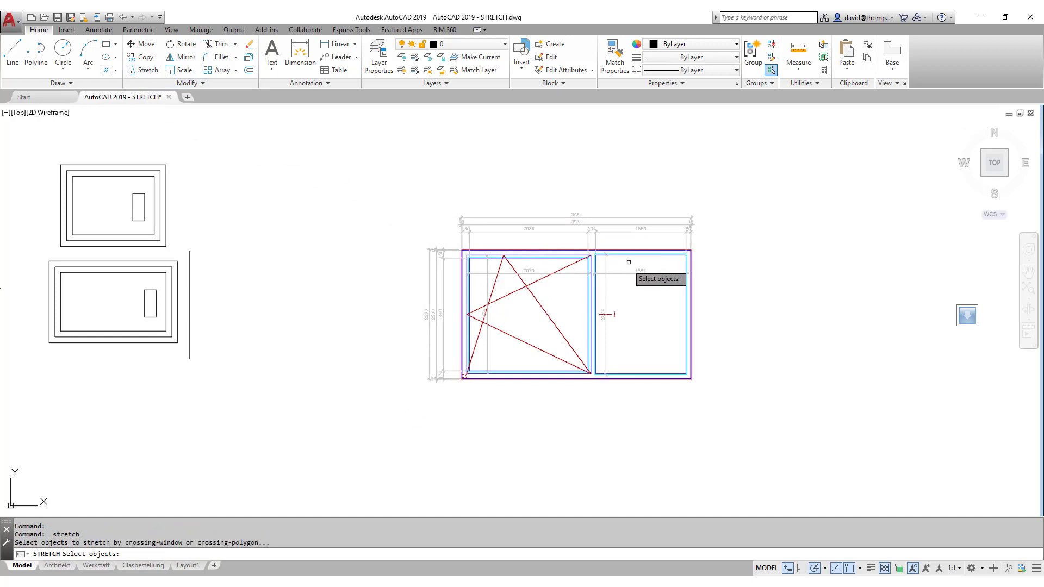
click(615, 244)
click(563, 392)
key(Return)
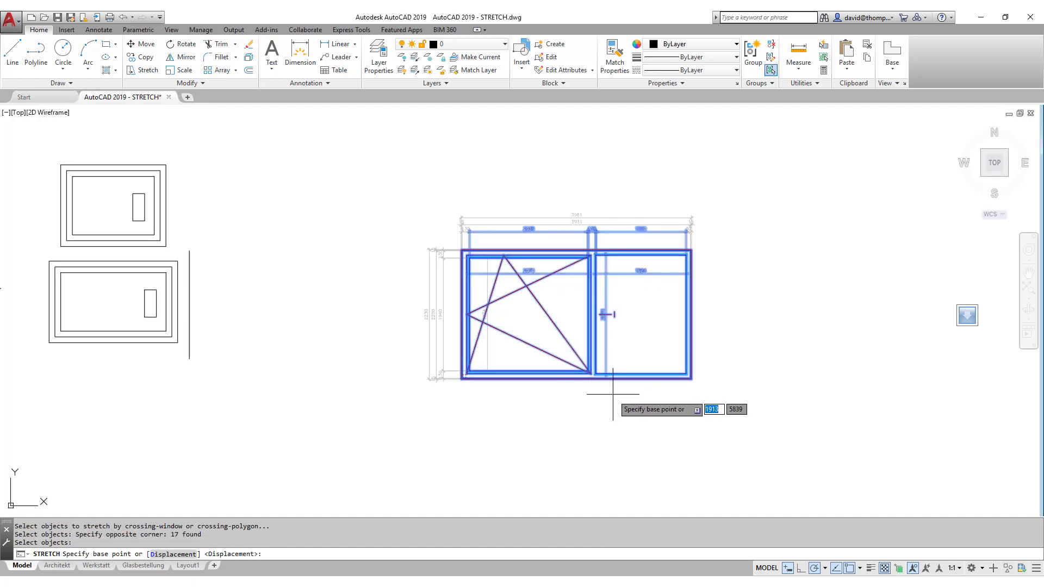
click(606, 394)
click(583, 401)
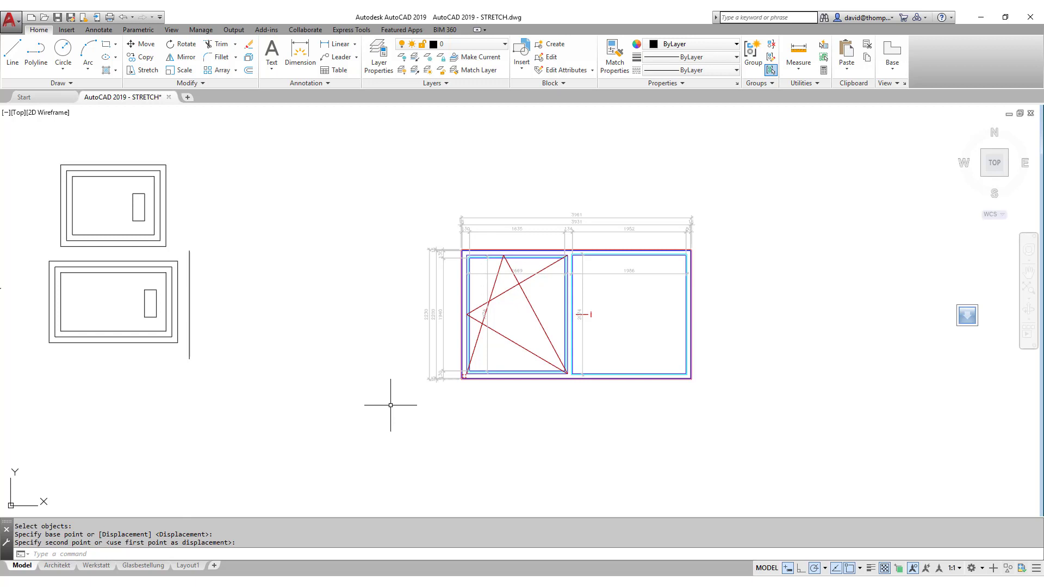
click(778, 172)
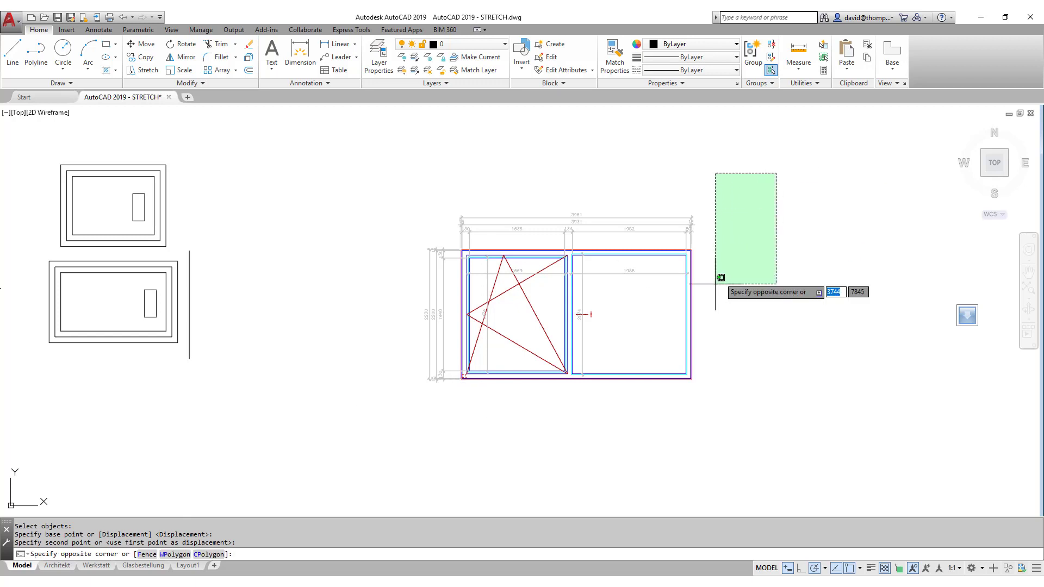
click(650, 384)
key(Escape)
key(Escape)
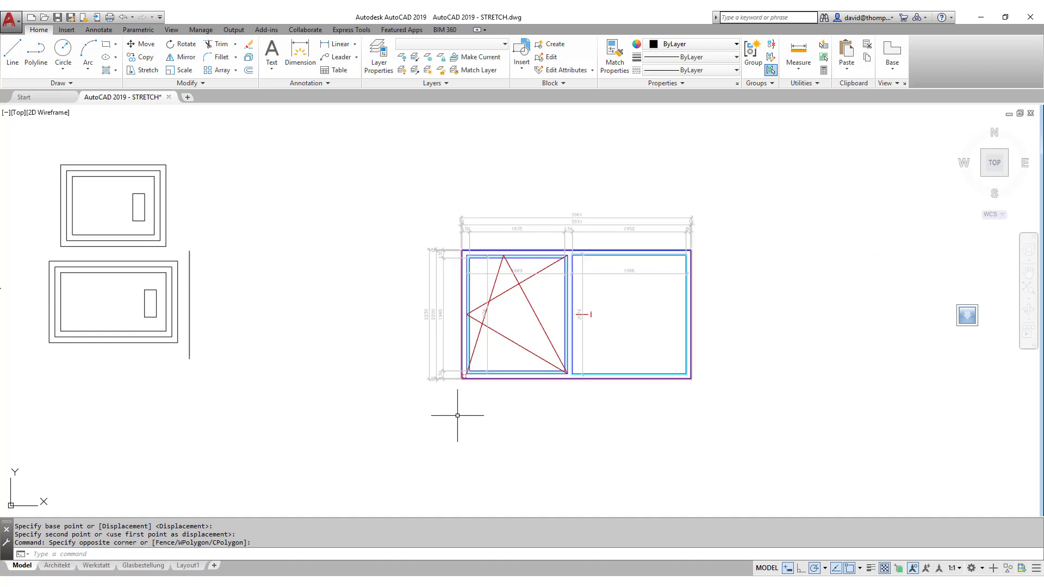
click(426, 420)
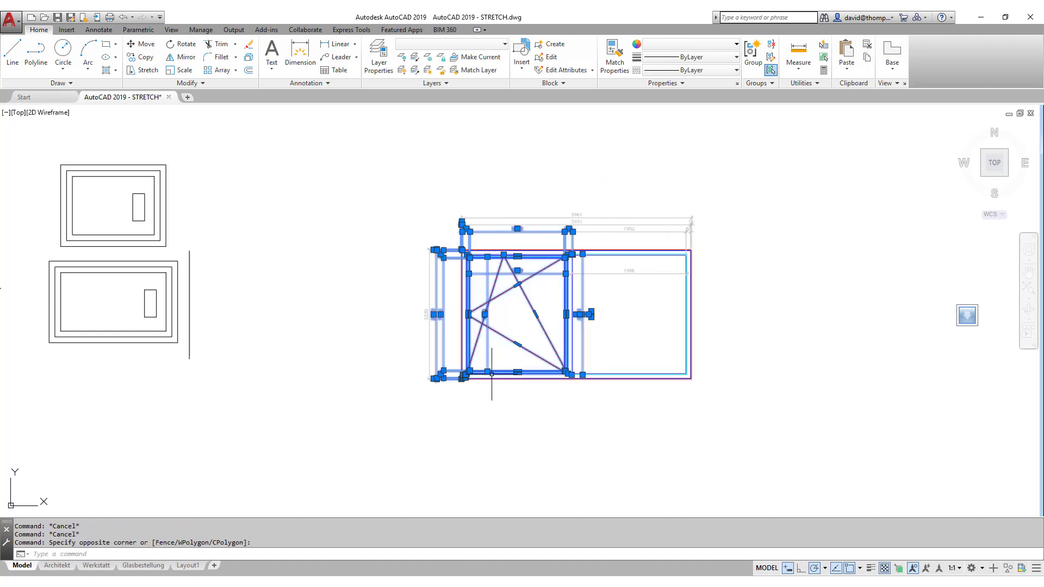
key(Escape)
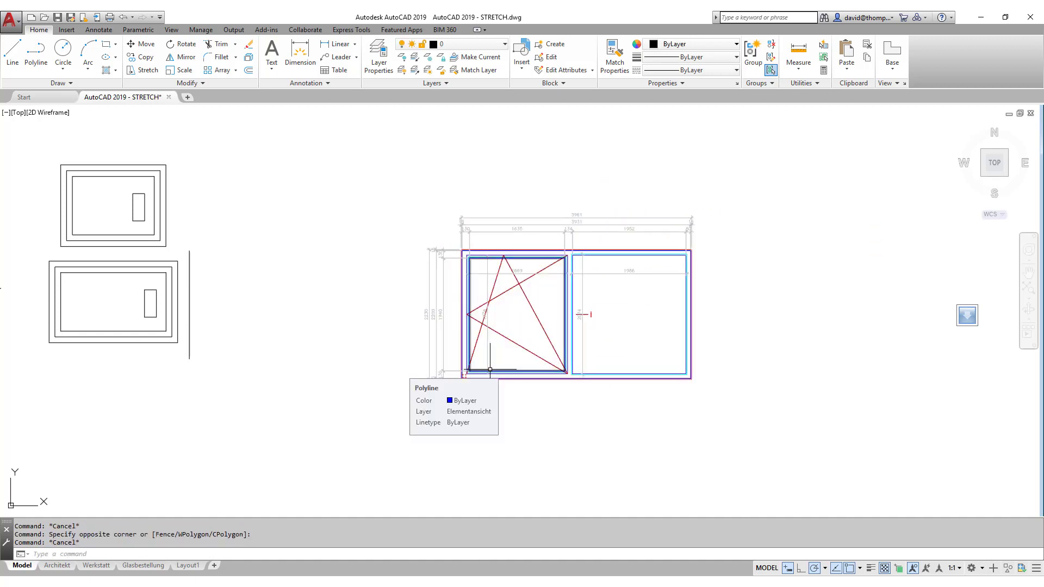